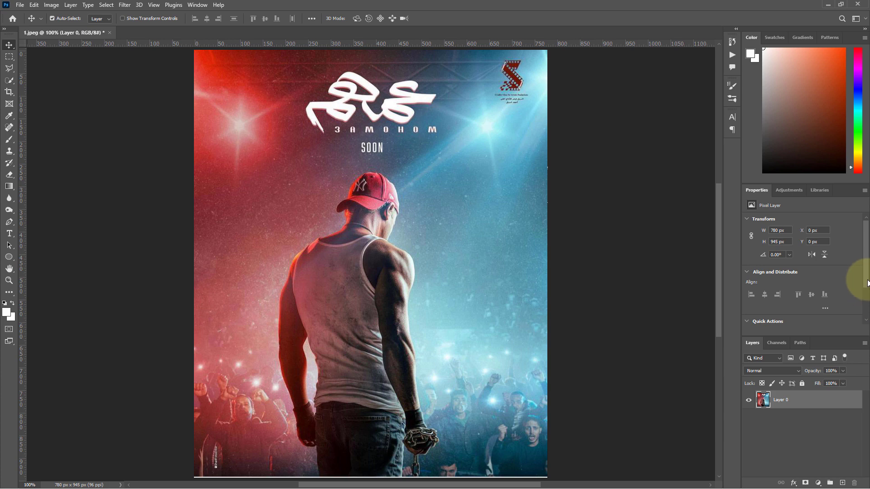
Remove the background around the man and paint the missing chain below his fist back in on the layer mask
scroll(855, 300, down, 2)
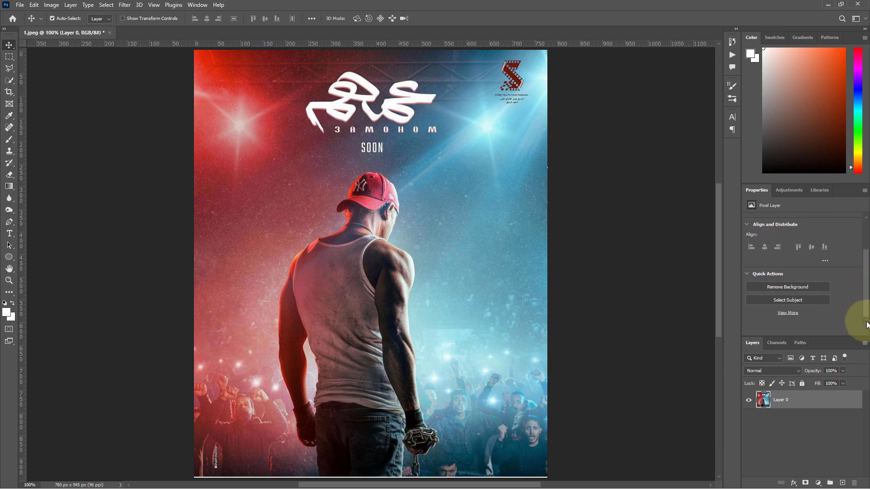
click(819, 287)
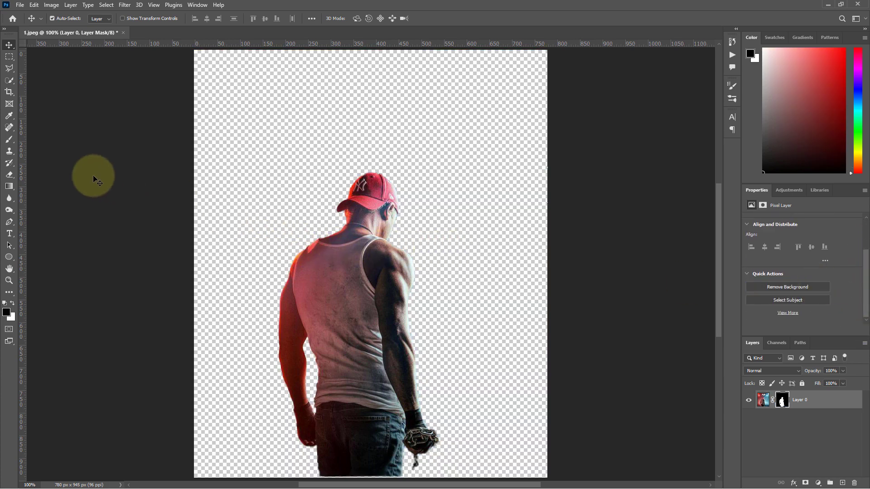
click(9, 139)
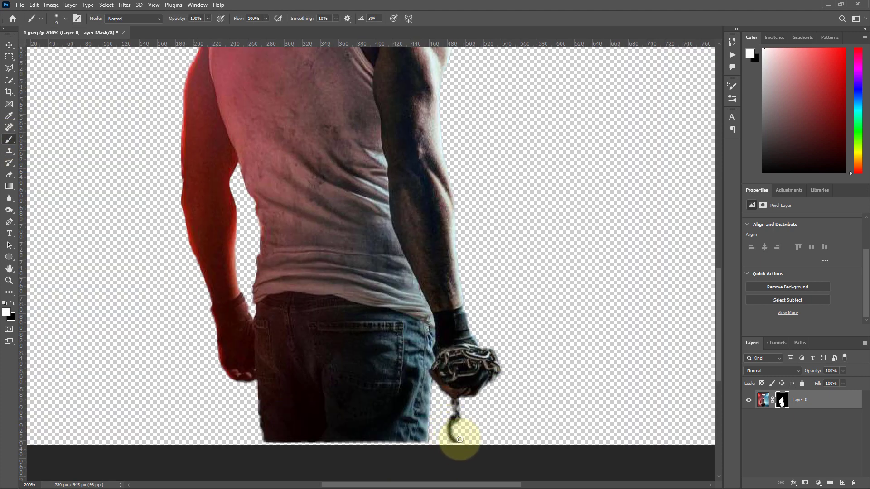
drag(457, 411, 456, 427)
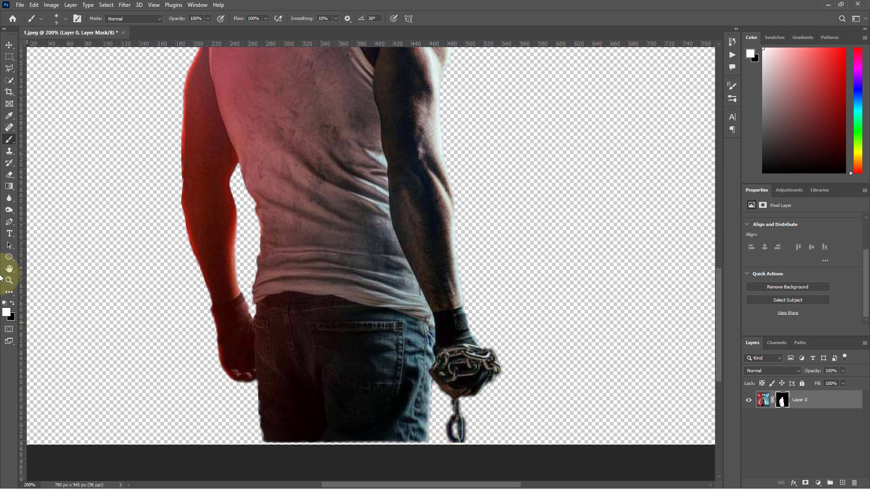
click(12, 303)
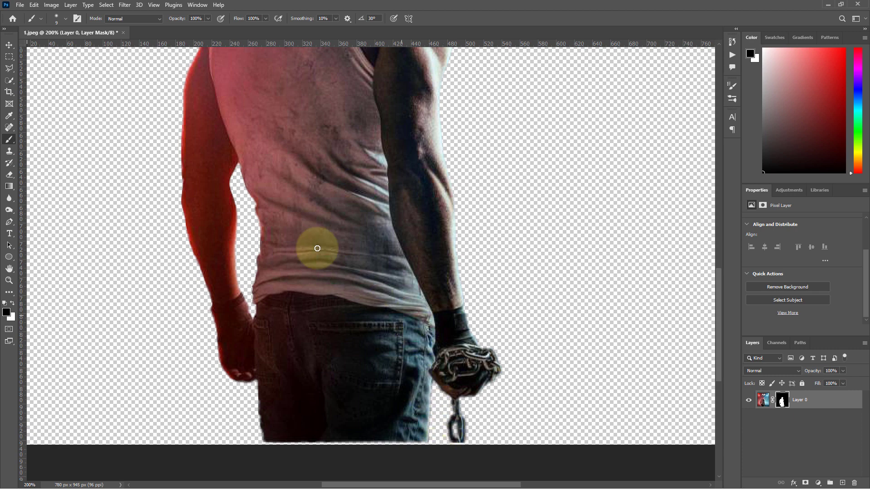
click(9, 46)
key(ctrl+0)
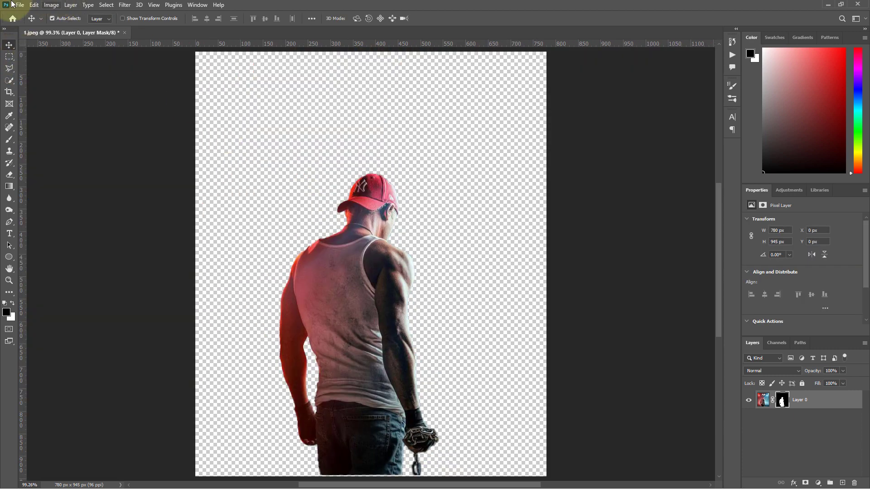
Create a new 1280 x 720 px document at 300 pixels/inch with a white background
click(18, 5)
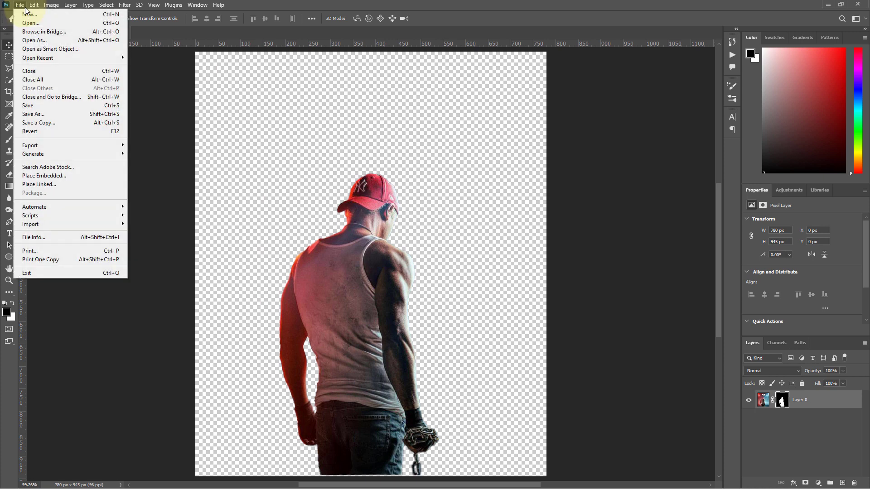
click(24, 13)
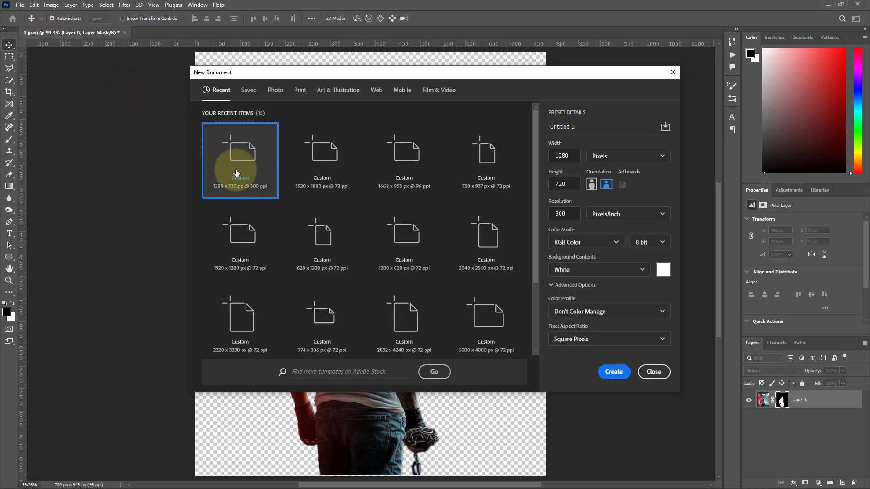
click(611, 375)
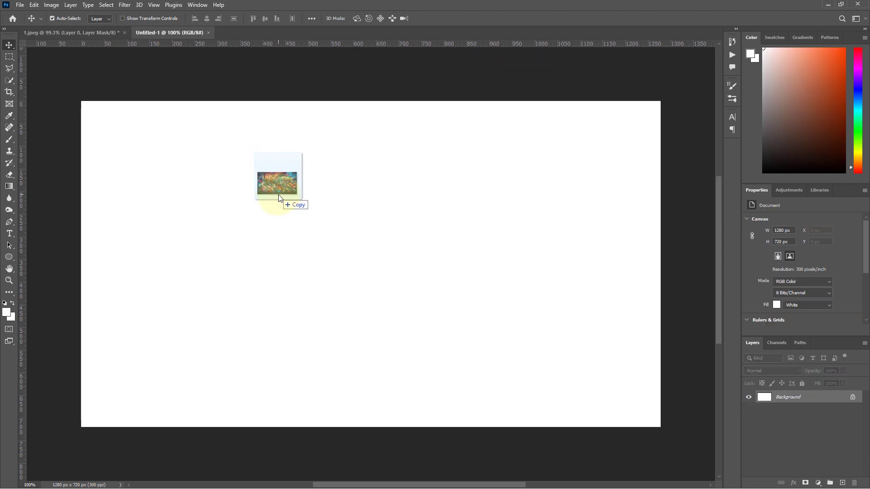
Place the graffiti wall image 3.jpg scaled to 21.20% so it covers the canvas, and delete the white Background layer
drag(280, 197, 279, 197)
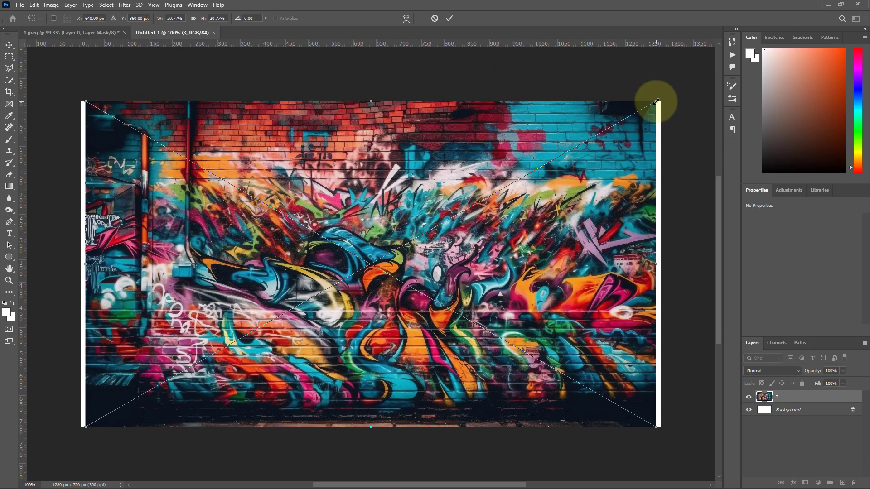
drag(656, 100, 662, 98)
key(Return)
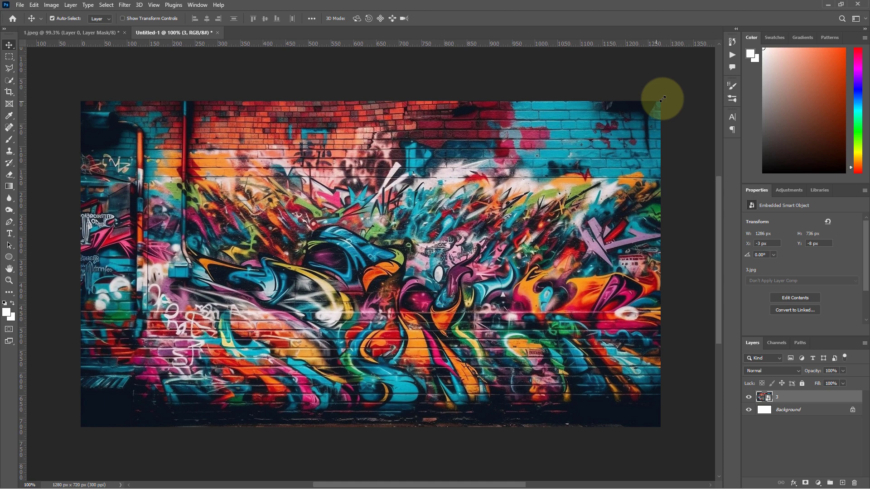
click(766, 411)
key(Delete)
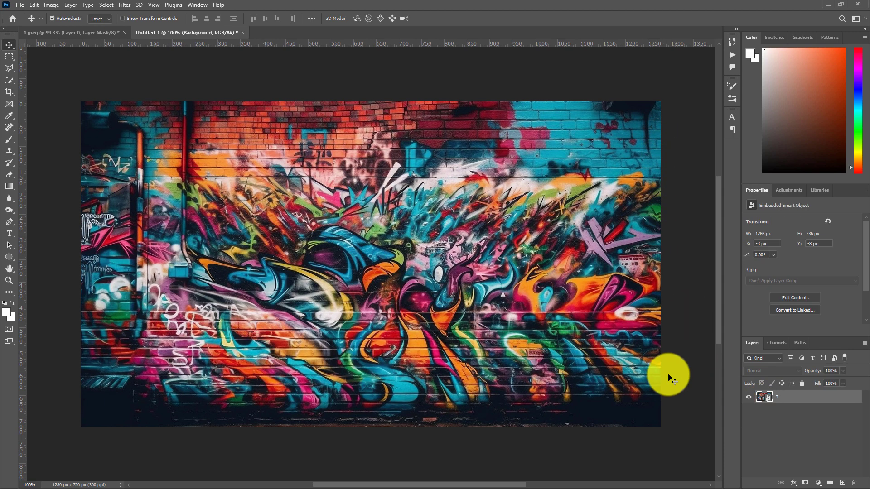
Enlarge the graffiti wall to 28.21%, extending it up and to the right beyond the canvas
key(ctrl+t)
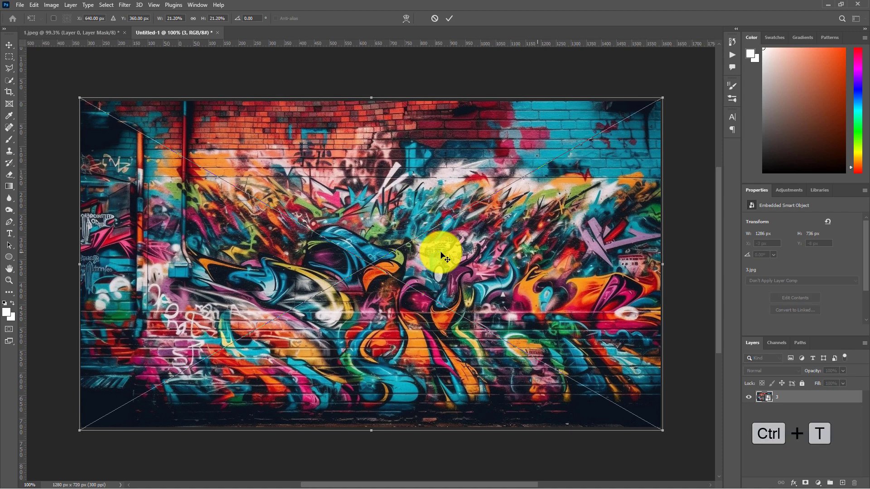
key(ctrl+minus)
drag(566, 152, 694, 80)
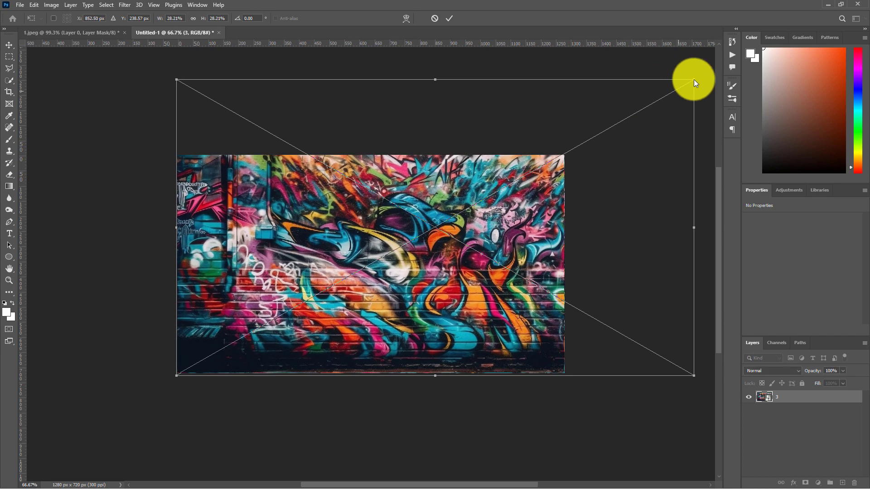
key(Return)
key(ctrl+0)
Copy the masked man from 1.jpeg into the graffiti document and position his layer at X 250 px, Y -222 px
click(101, 31)
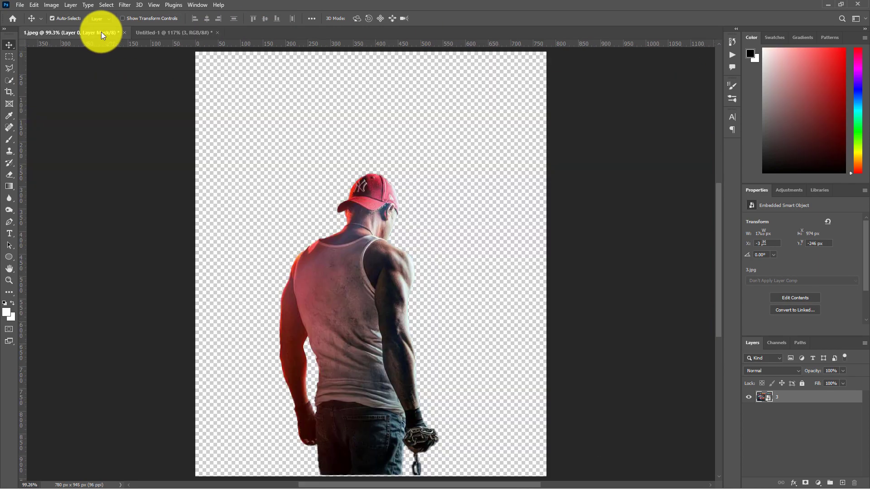
key(ctrl+c)
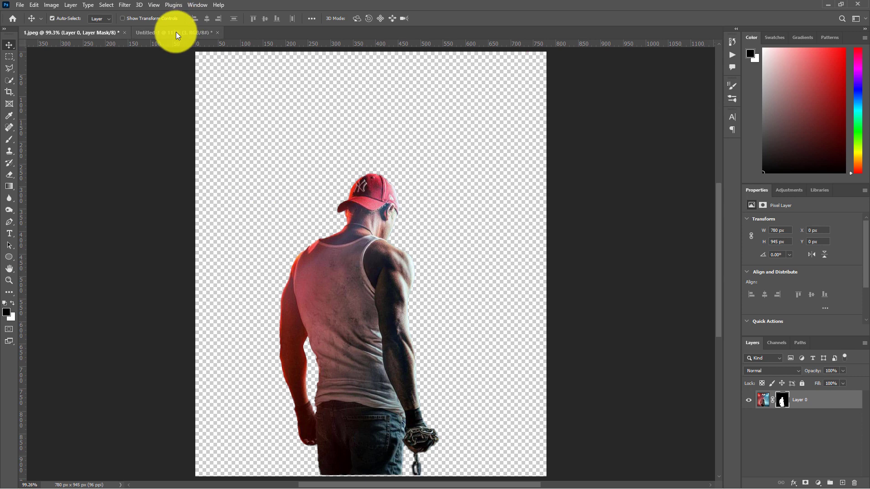
click(175, 32)
key(ctrl+shift+v)
key(Down)
key(Down)
key(Down)
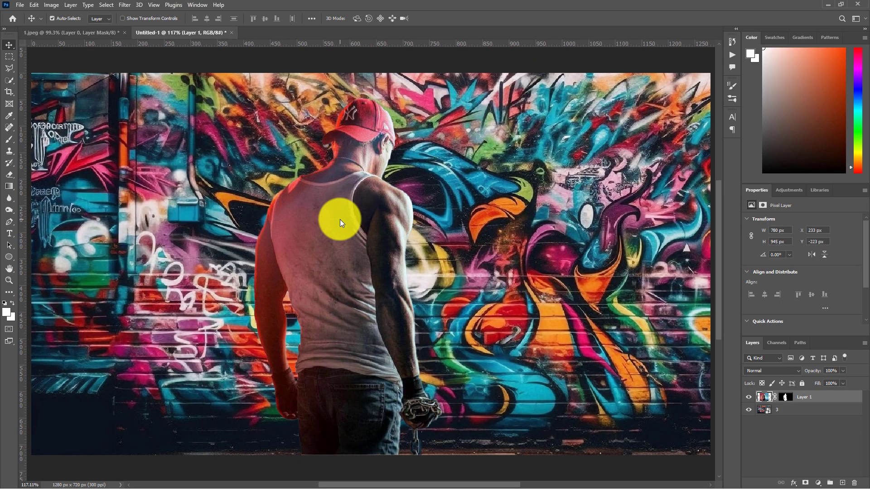
key(ctrl+1)
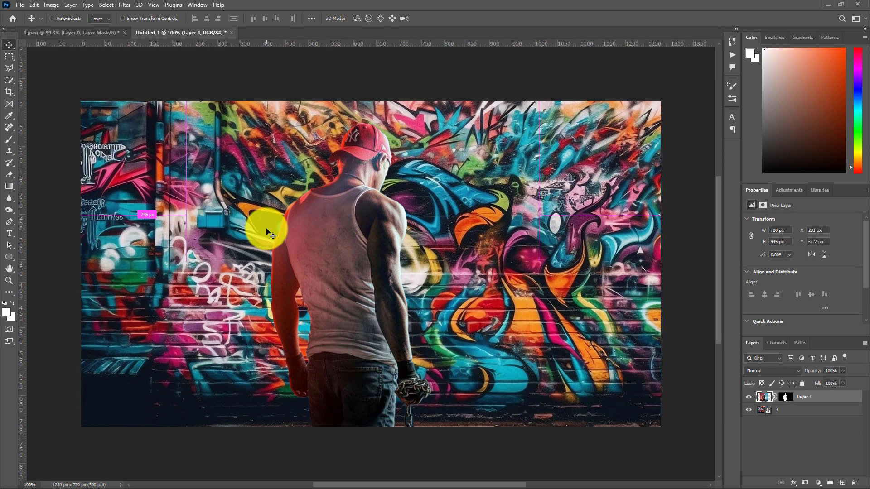
mouse_move(20, 252)
mouse_down()
mouse_move(366, 264)
mouse_move(18, 260)
mouse_up()
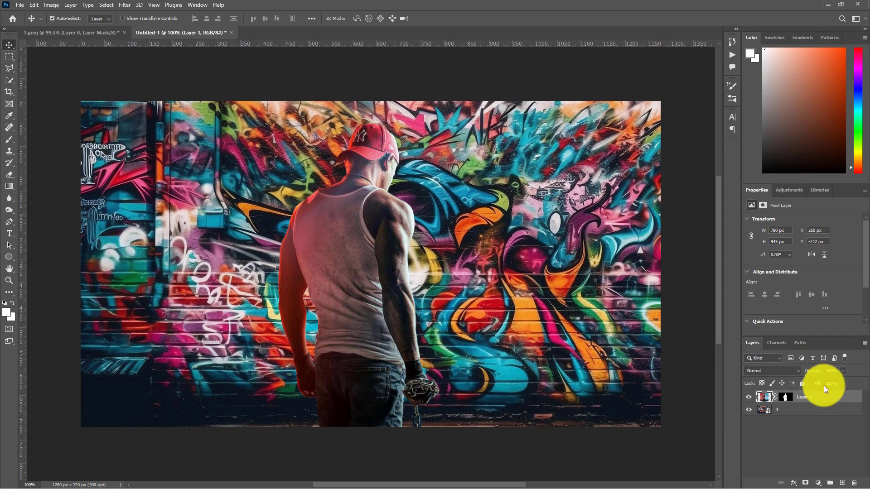
Apply a Gaussian Blur with a 1.5 pixel radius to the graffiti wall layer
click(819, 413)
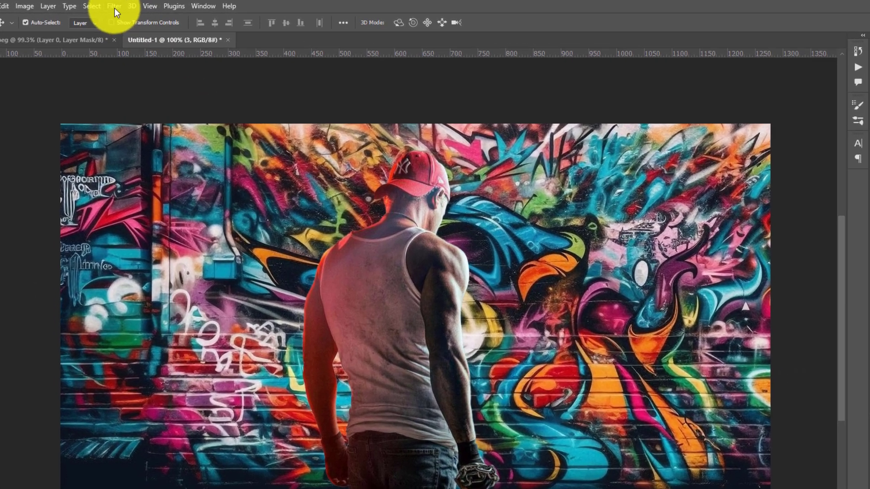
click(114, 7)
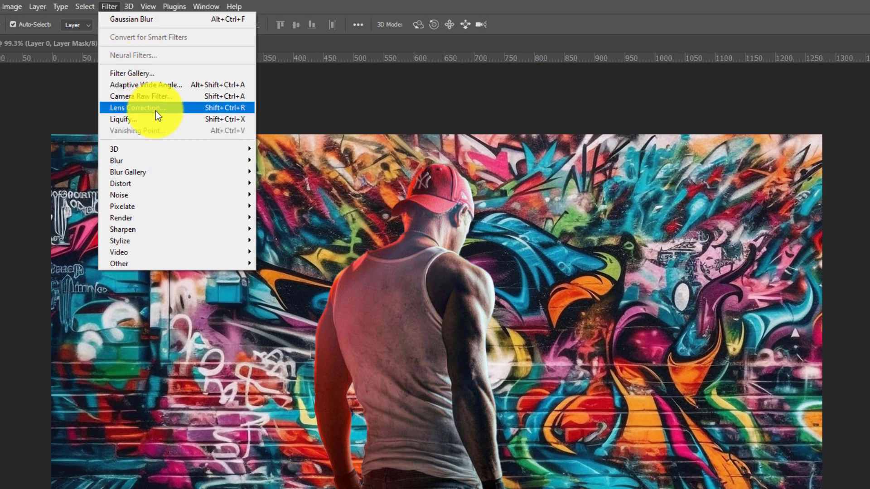
mouse_move(161, 151)
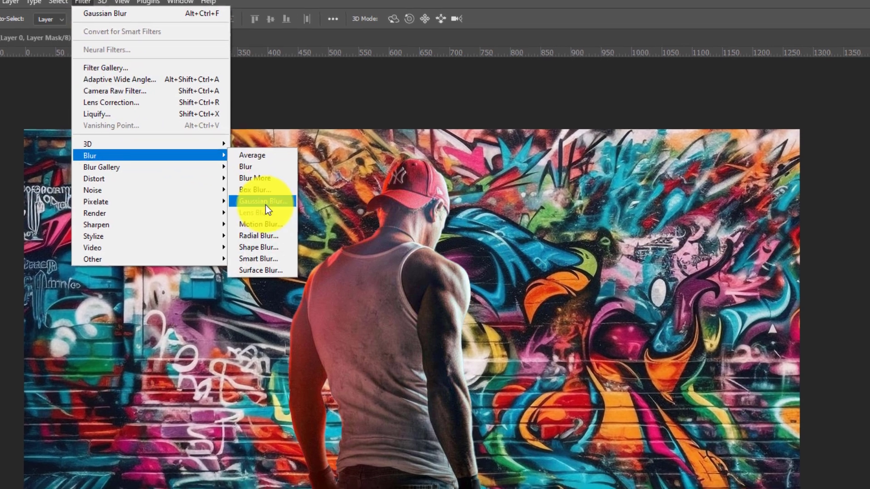
click(286, 206)
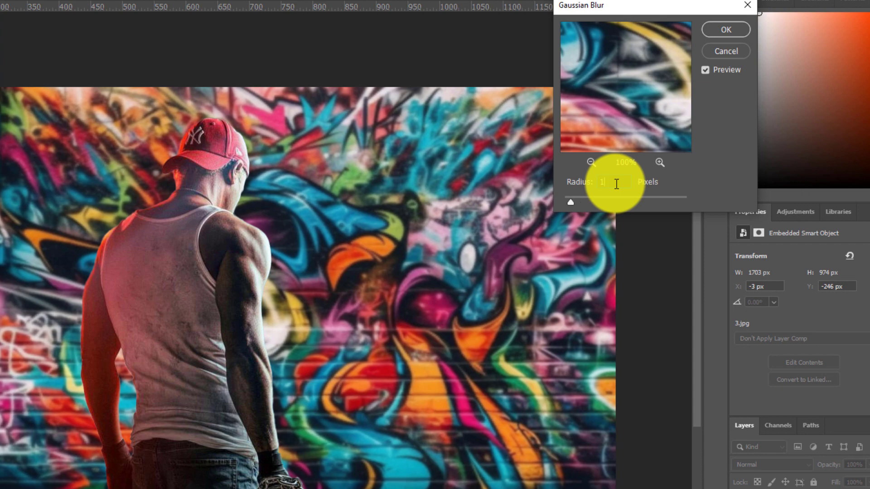
text(.5)
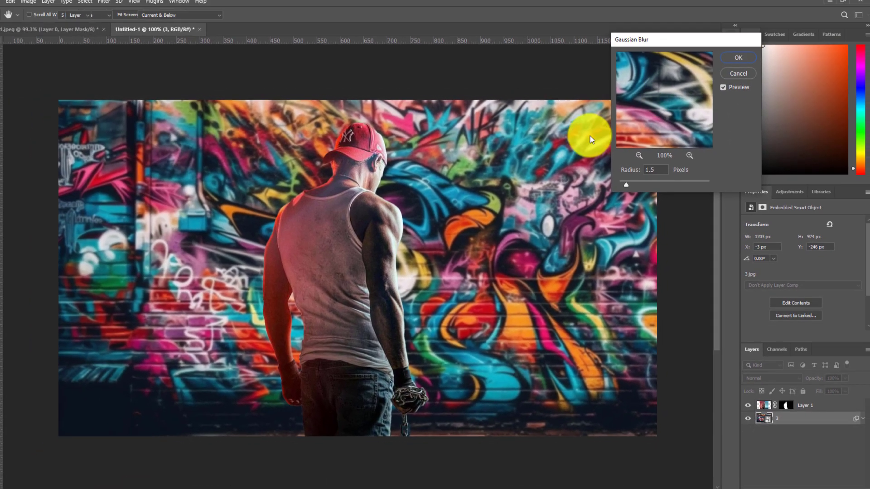
key(Return)
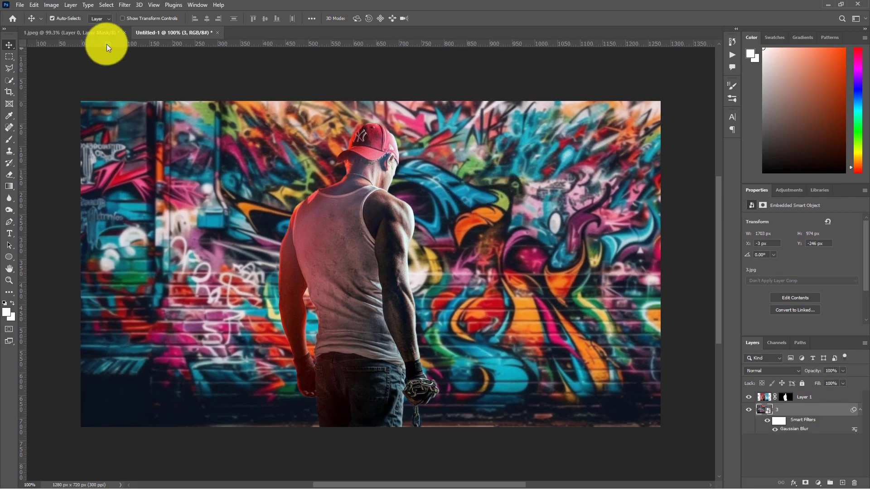
Place the group poster 22.png in the 1.jpeg document and select its right-hand wooden crate with the money pile using Quick Selection
click(104, 30)
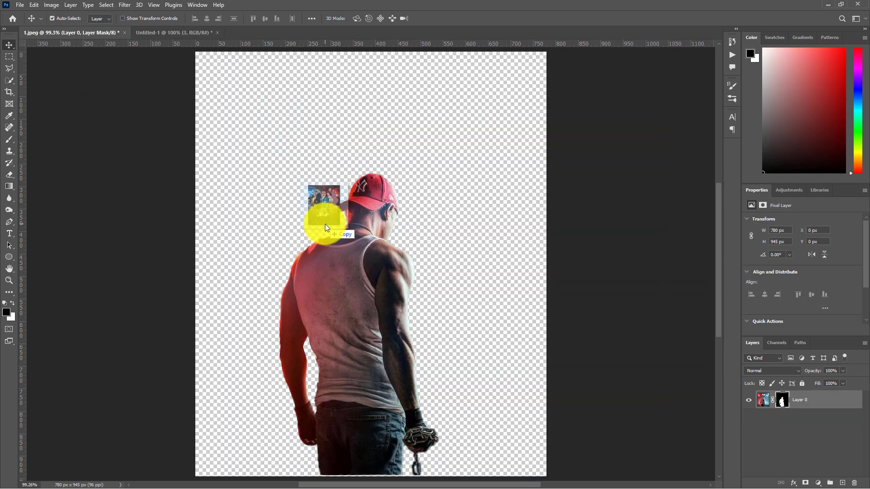
drag(324, 224, 325, 223)
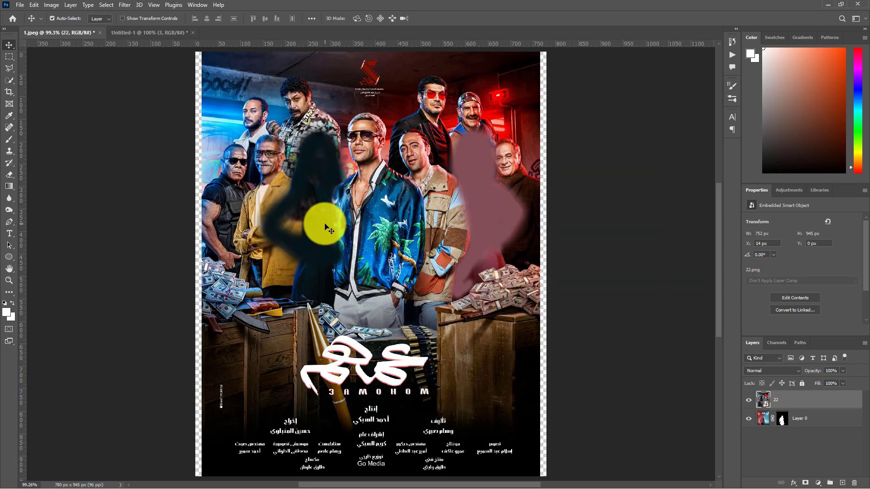
click(9, 80)
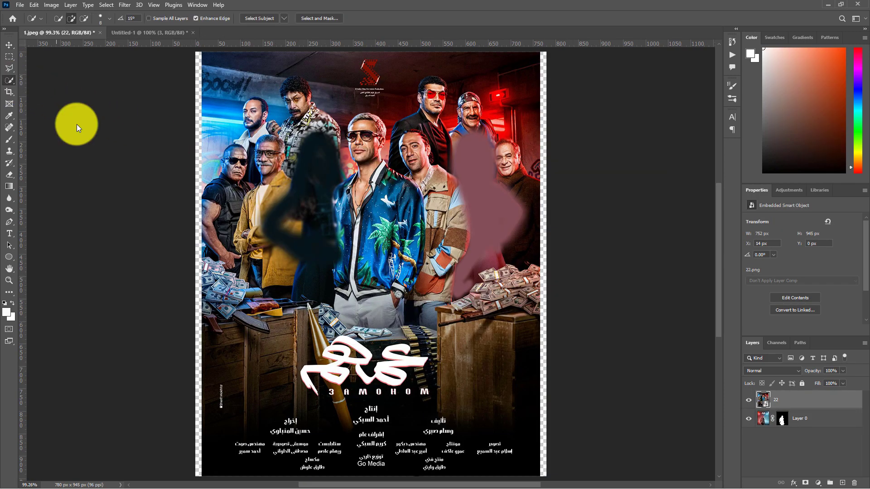
mouse_move(484, 275)
mouse_down()
mouse_move(534, 270)
mouse_move(496, 399)
mouse_up()
mouse_move(449, 307)
mouse_down()
mouse_move(485, 286)
mouse_move(470, 301)
mouse_move(478, 286)
mouse_move(484, 307)
mouse_move(498, 312)
mouse_move(439, 393)
mouse_move(440, 403)
mouse_move(434, 353)
mouse_move(434, 366)
mouse_move(461, 301)
mouse_up()
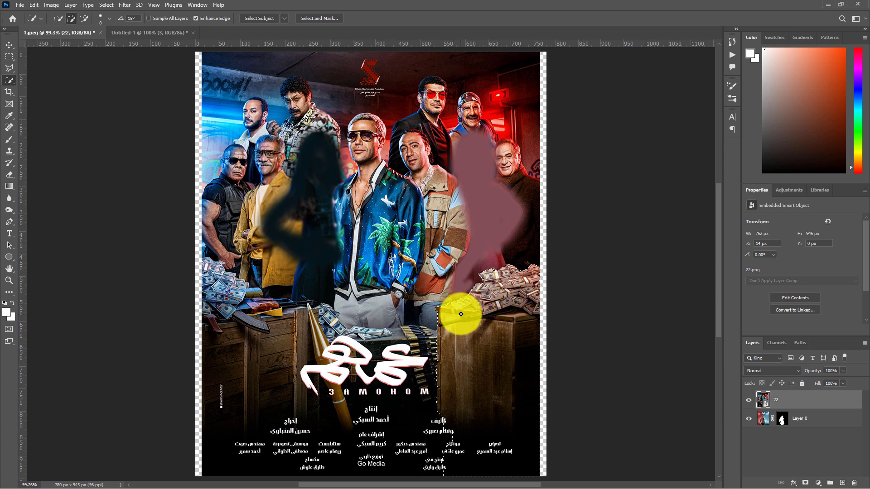
Copy the selected crate and money into the graffiti document and move them to the image's lower-right area
key(ctrl+c)
click(128, 31)
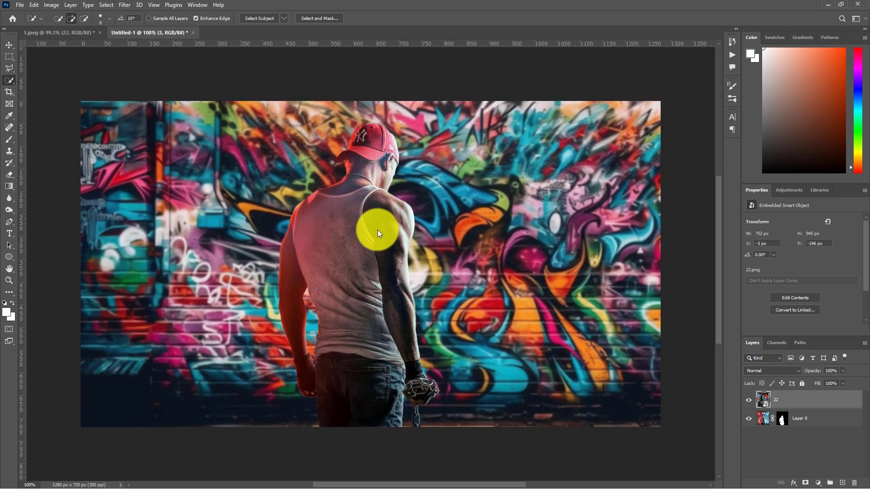
key(ctrl+v)
drag(377, 230, 630, 301)
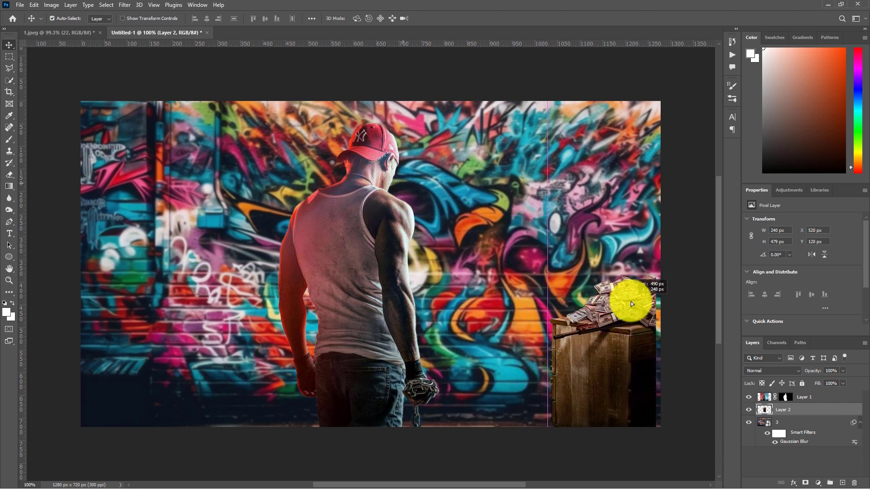
Nudge the crate and money layer right and down to X 1040 px, Y 450 px
key(Right)
key(Right)
key(Right)
key(Right)
key(Right)
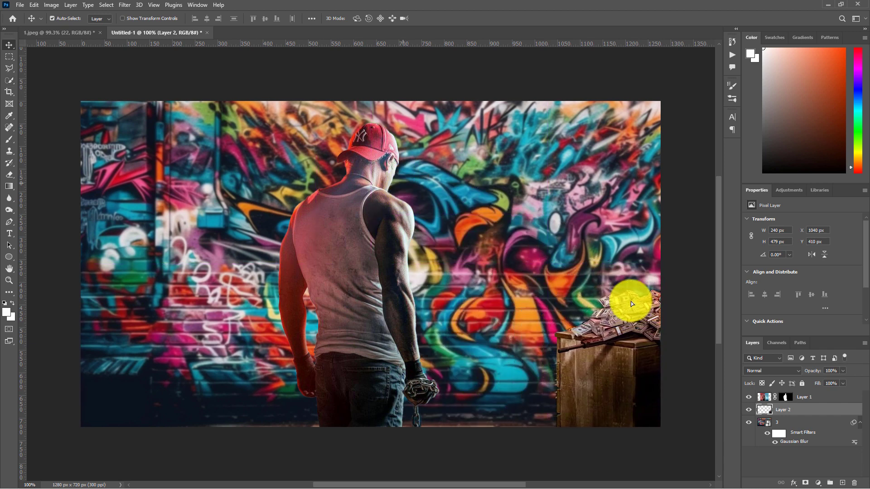
key(shift+Down)
key(shift+Down)
key(shift+Down)
key(shift+Down)
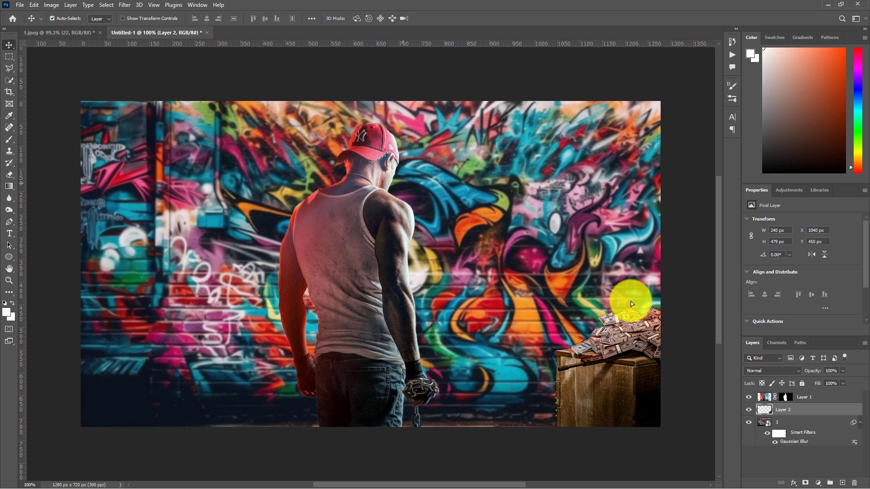
Apply a Gaussian Blur with a 1.0 pixel radius to the crate and money layer
click(125, 5)
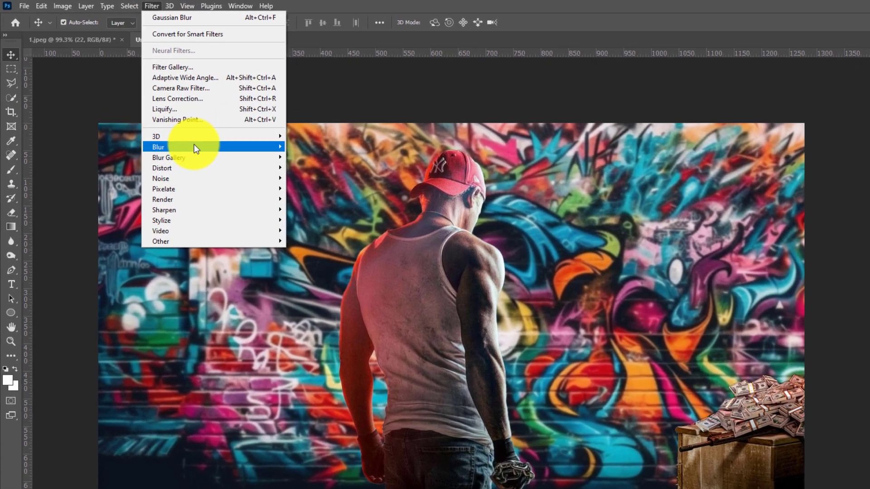
mouse_move(159, 118)
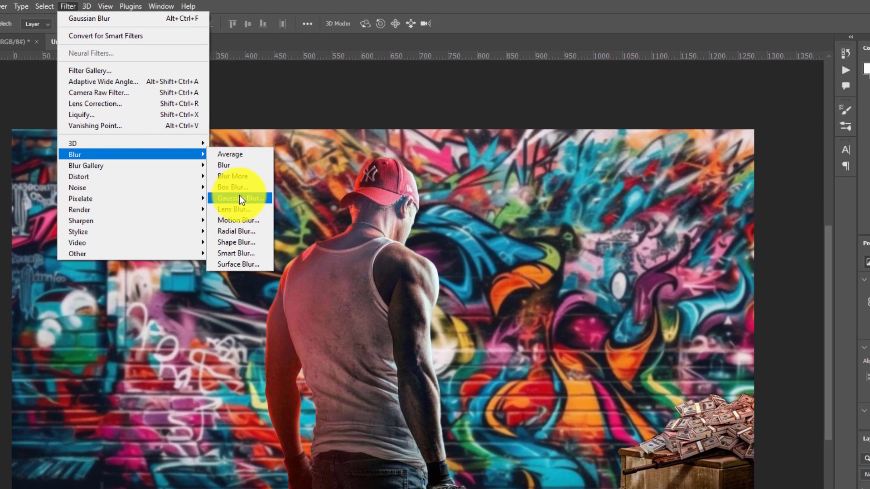
click(330, 198)
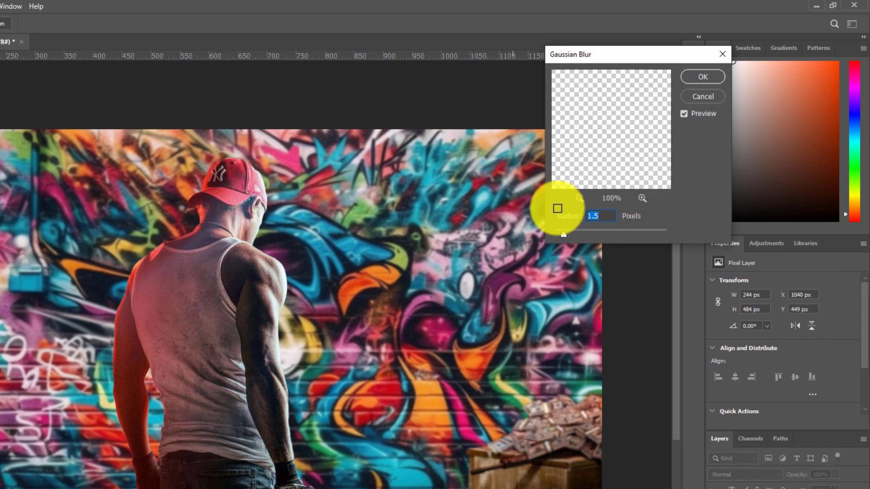
text(2)
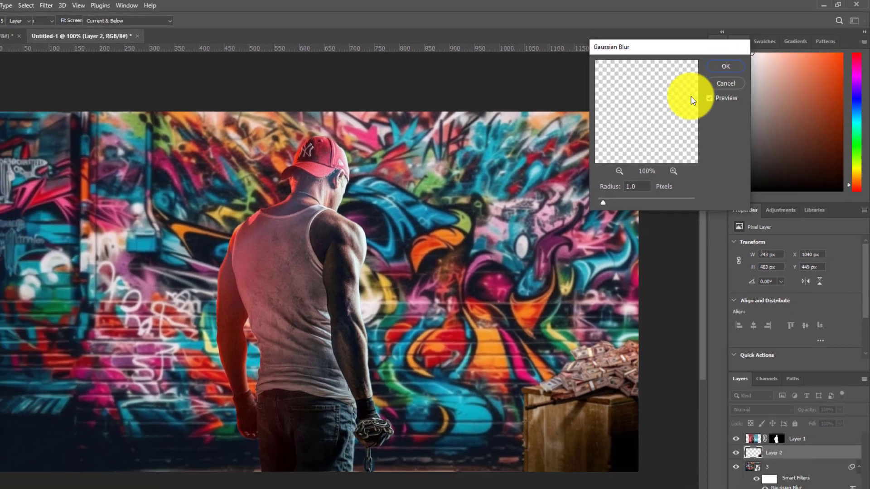
click(701, 78)
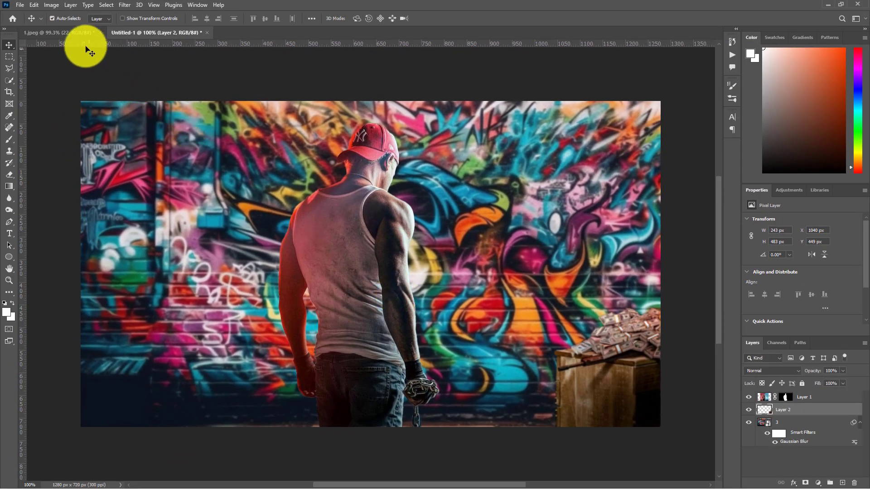
In the 1.jpeg document, clear the old selection and outline the left and middle crates, money and title with the Polygonal Lasso
click(68, 32)
click(10, 68)
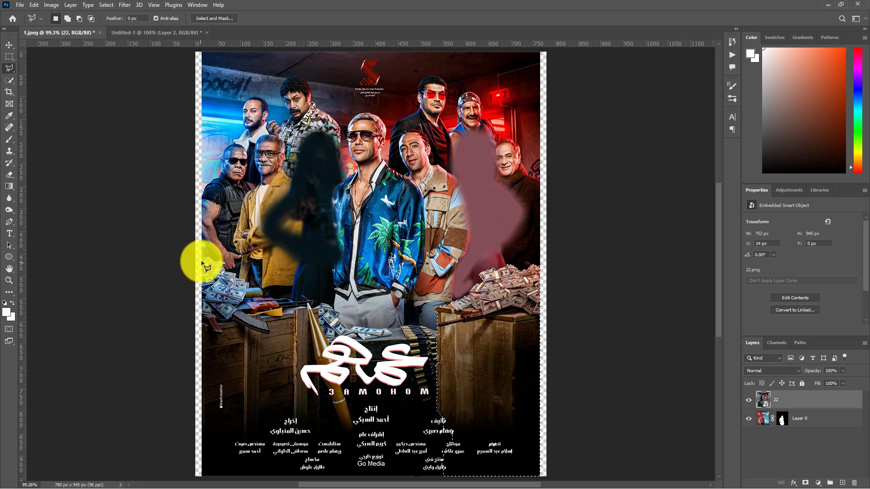
key(ctrl+d)
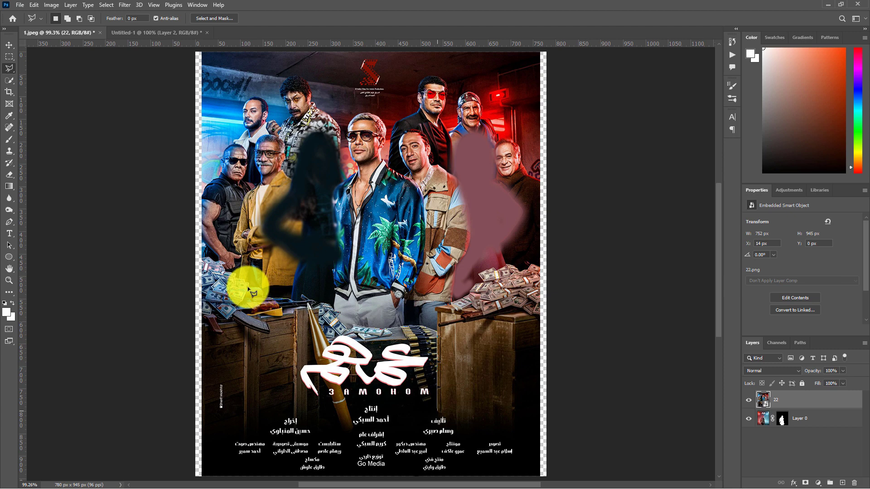
click(221, 261)
click(212, 259)
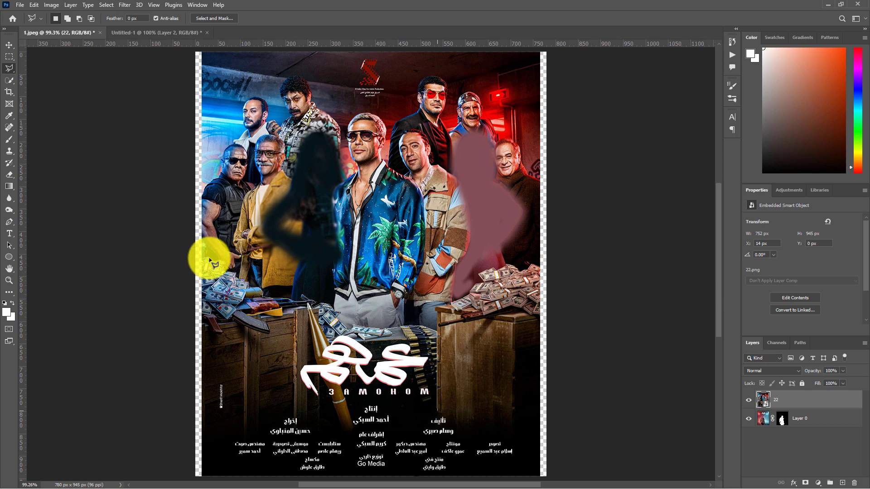
click(199, 260)
click(199, 434)
click(437, 411)
Copy the outlined crates into the graffiti document and move them to the image's lower-left area
key(ctrl+c)
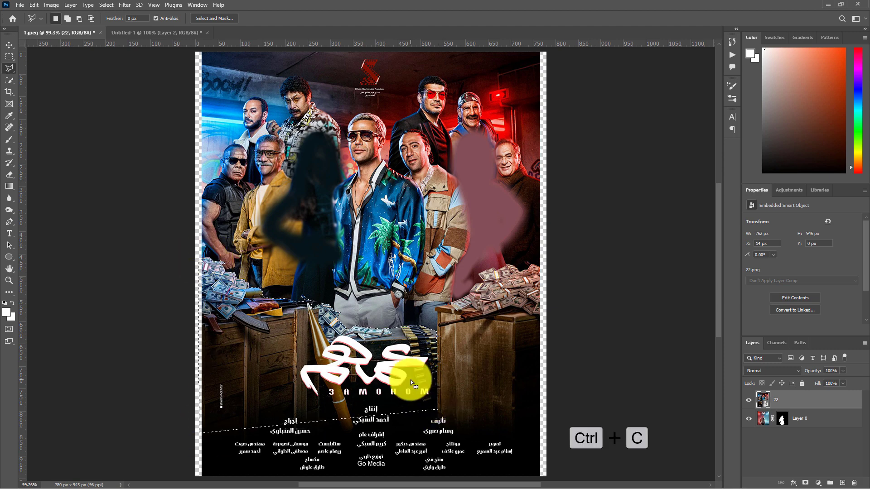
click(177, 34)
key(ctrl+v)
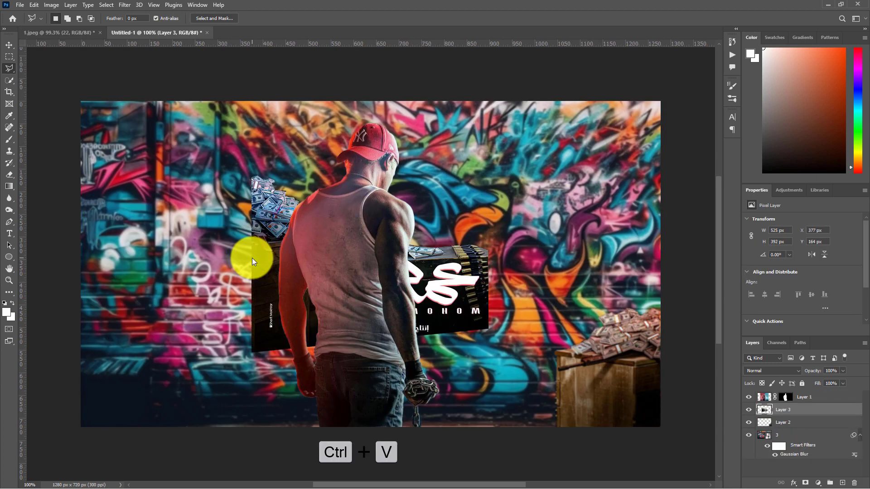
key(v)
drag(238, 202, 103, 274)
Nudge the new crates layer to the image's left edge at X 0 px, Y 382 px
key(shift+Left)
key(shift+Left)
key(shift+Left)
key(shift+Left)
key(shift+Down)
key(shift+Down)
key(shift+Down)
key(shift+Down)
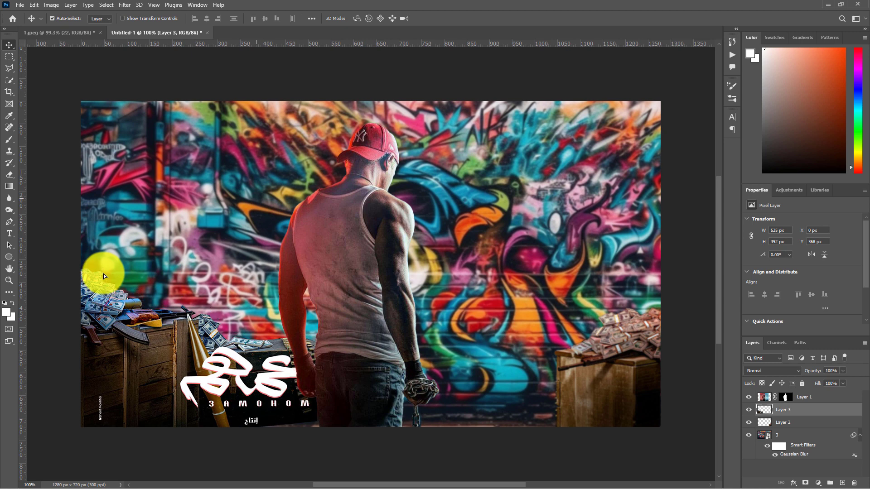
key(shift+Down)
key(shift+Down)
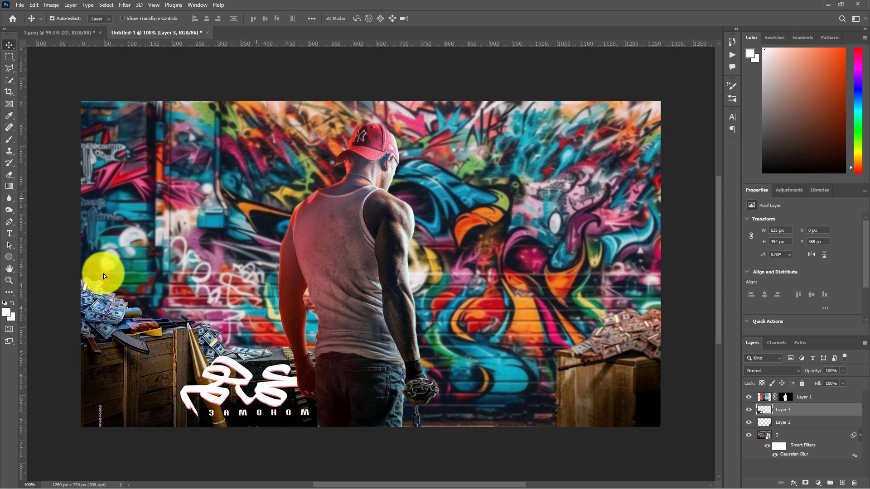
key(Up)
key(Up)
key(Up)
key(Up)
key(Up)
key(Up)
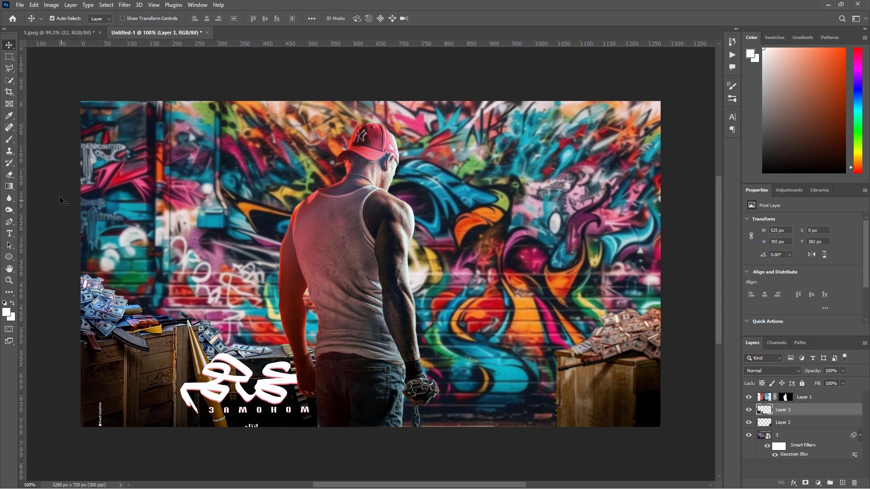
Paint over the title lettering on the dark crate front with a black 25 px brush
click(9, 128)
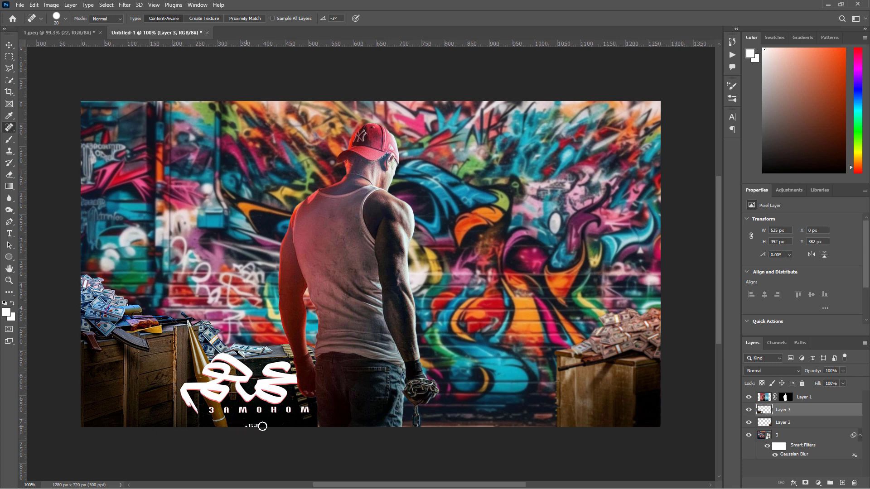
click(9, 139)
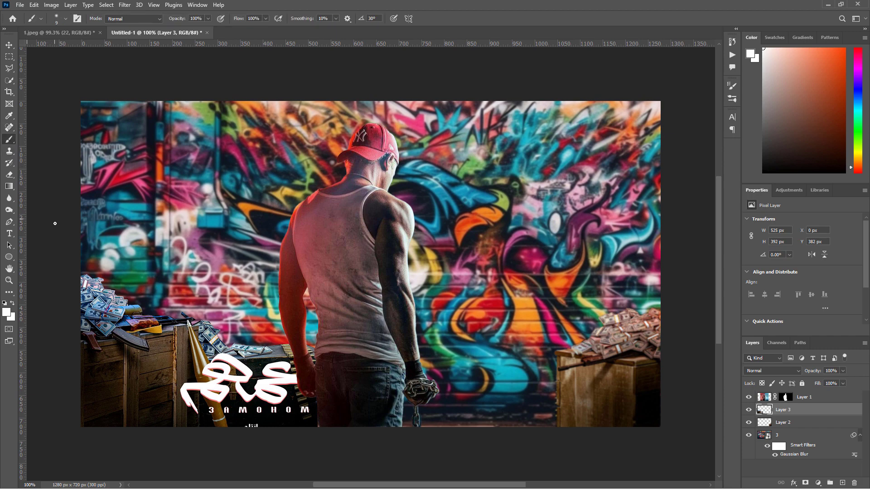
click(7, 313)
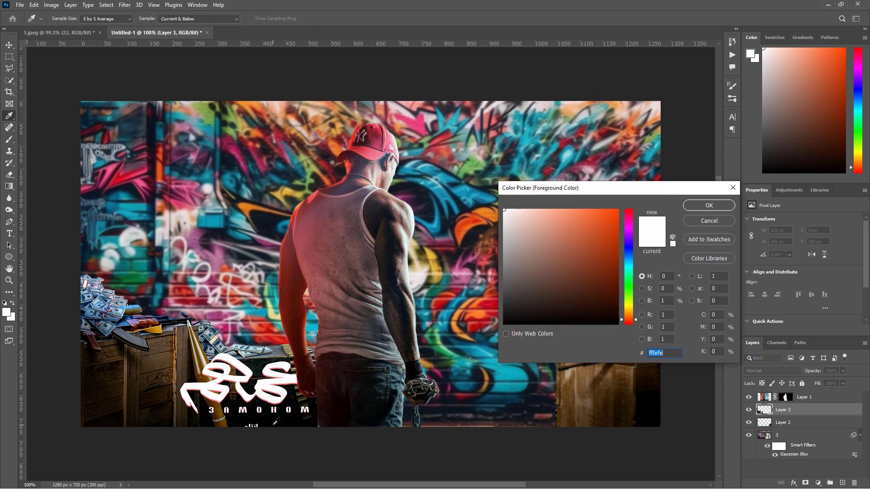
click(708, 206)
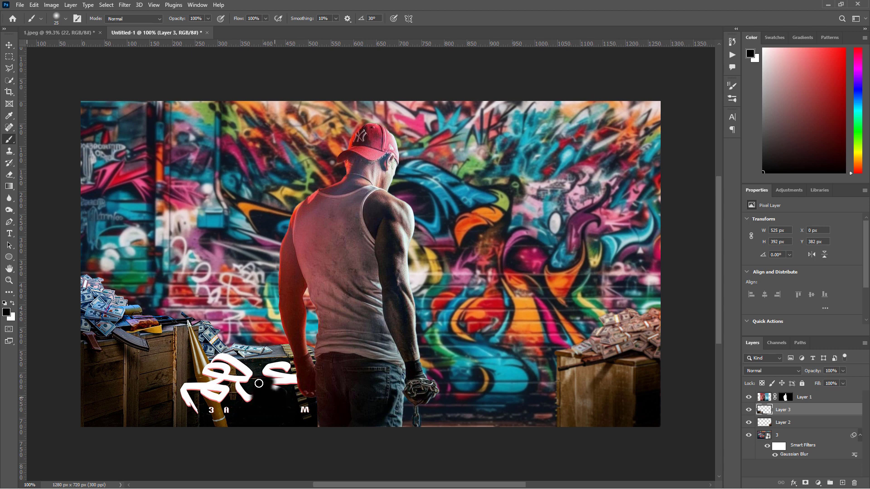
mouse_move(275, 377)
mouse_down()
mouse_move(286, 378)
mouse_move(248, 395)
mouse_move(246, 374)
mouse_move(211, 362)
mouse_up()
key(s)
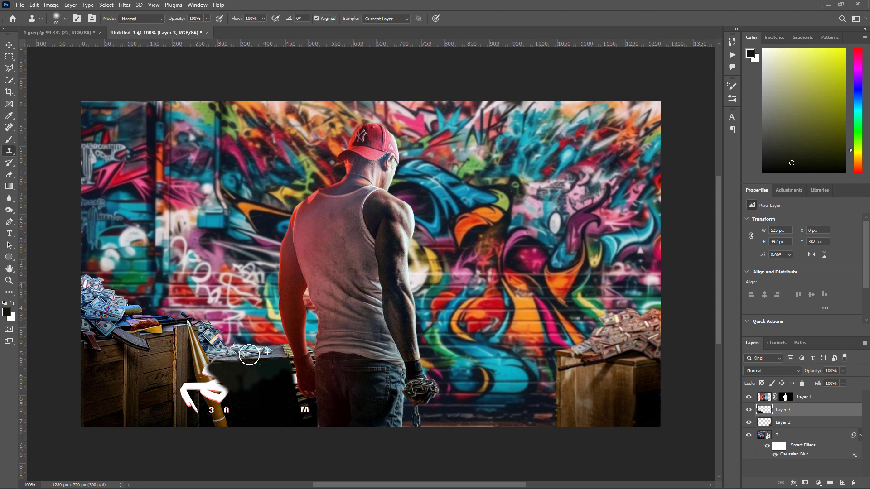
key(j)
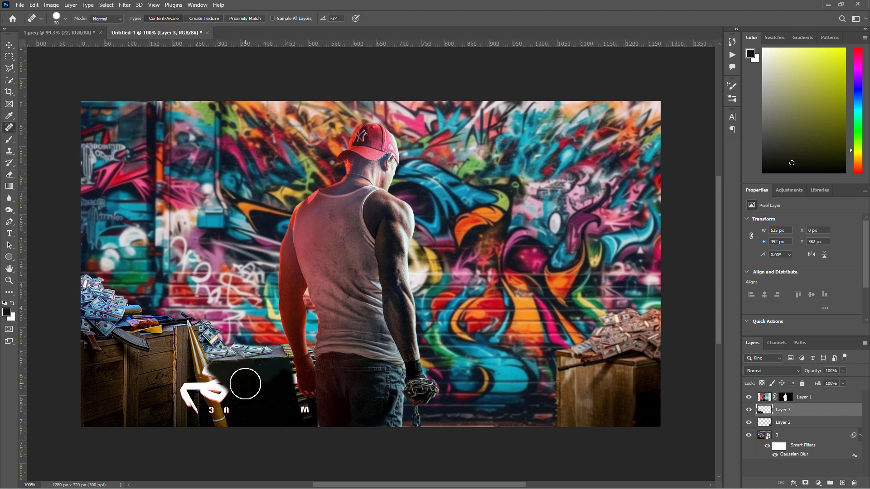
key(bracketright)
key(bracketright)
key(r)
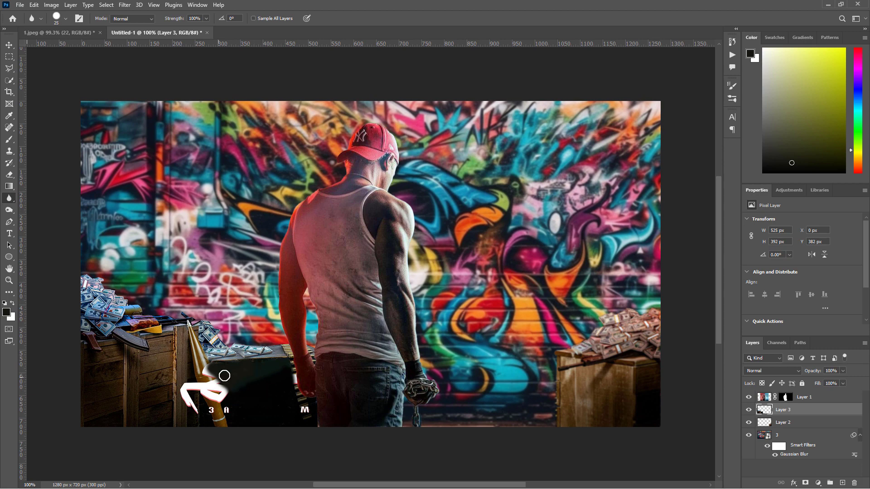
Zoom in on the left crates and clone the golden bullet's surface over the upper part of the remaining lettering
key(s)
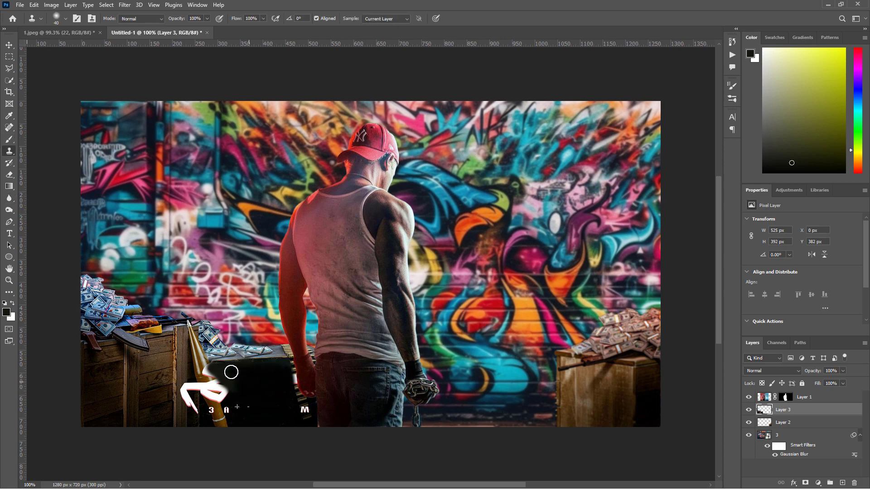
key(ctrl+plus)
drag(193, 386, 504, 147)
alt+click(352, 213)
drag(349, 232, 348, 244)
alt+click(301, 245)
mouse_move(304, 269)
mouse_down()
mouse_move(302, 239)
mouse_move(305, 293)
mouse_up()
key(ctrl+z)
click(65, 18)
click(61, 59)
text(100)
alt+click(302, 246)
With the Clone Stamp brush setting at 50, clone wood from the crate's right post over the white lettering
click(65, 18)
click(61, 59)
text(50)
alt+click(301, 320)
click(301, 295)
Reduce the Clone Stamp to 25 px and clean the lettering remnants along the crate post and the dark gap beside it
alt+click(328, 329)
click(325, 293)
key(ctrl+z)
key(bracketleft)
key(bracketleft)
key(bracketleft)
click(327, 320)
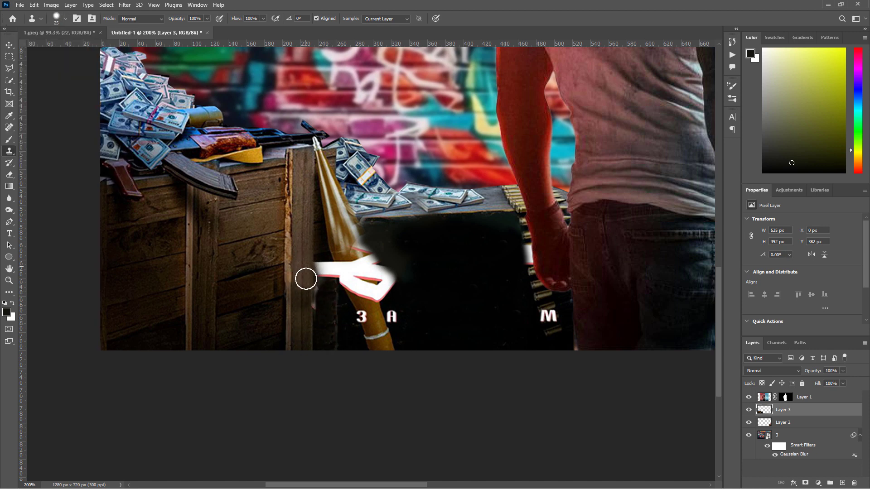
mouse_move(305, 279)
mouse_down()
mouse_move(335, 297)
mouse_move(309, 321)
mouse_up()
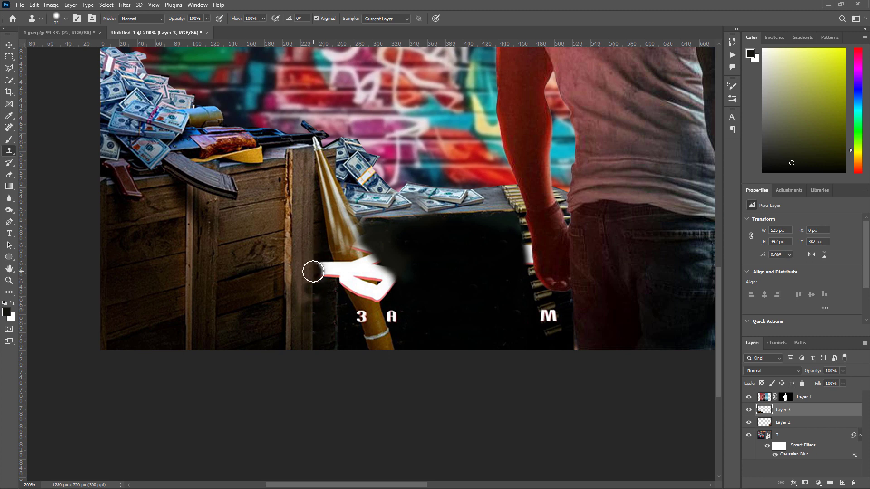
Clone dark crate texture over the letter A beside the golden bullet
key(j)
key(s)
click(391, 316)
Hide the man's layer and clone over the lettering left on the ammunition belt and the dark crate beside the golden bullet
click(748, 397)
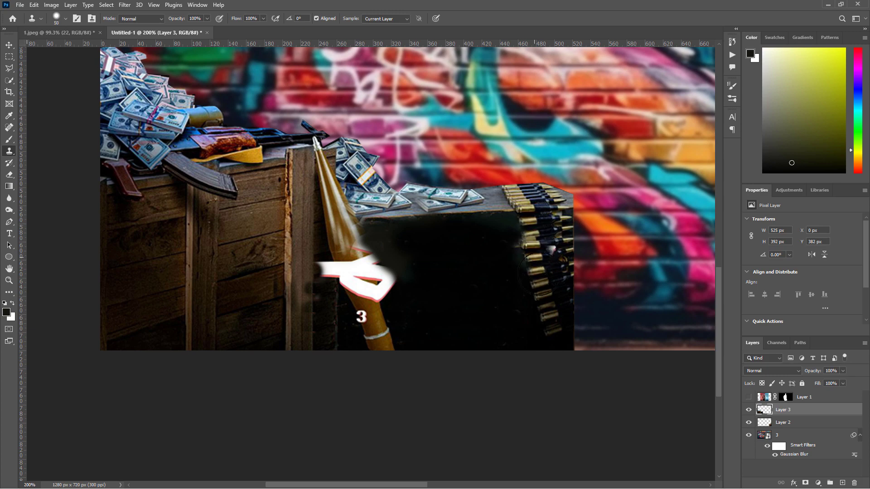
drag(546, 250, 550, 260)
key(bracketleft)
drag(383, 266, 392, 295)
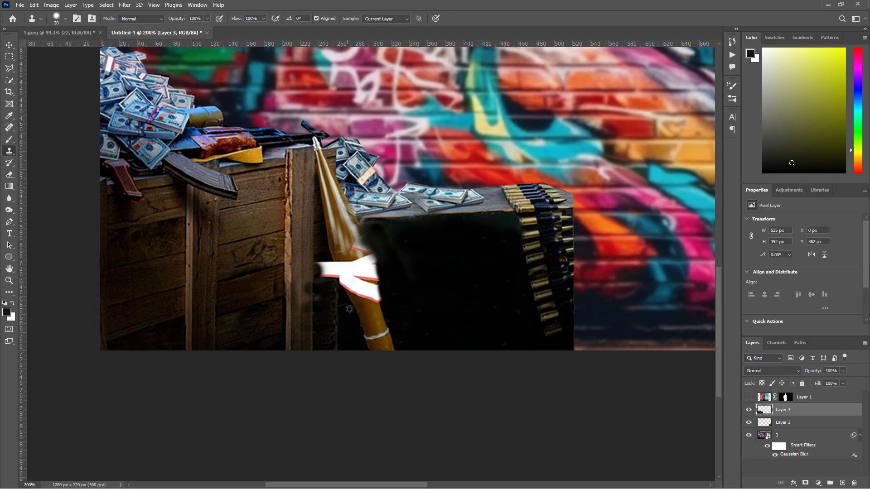
Clone the golden bullet's lower section upward over the white lettering that crosses it
key(ctrl+plus)
alt+click(359, 330)
drag(364, 307, 343, 297)
key(ctrl+z)
alt+click(375, 343)
click(361, 308)
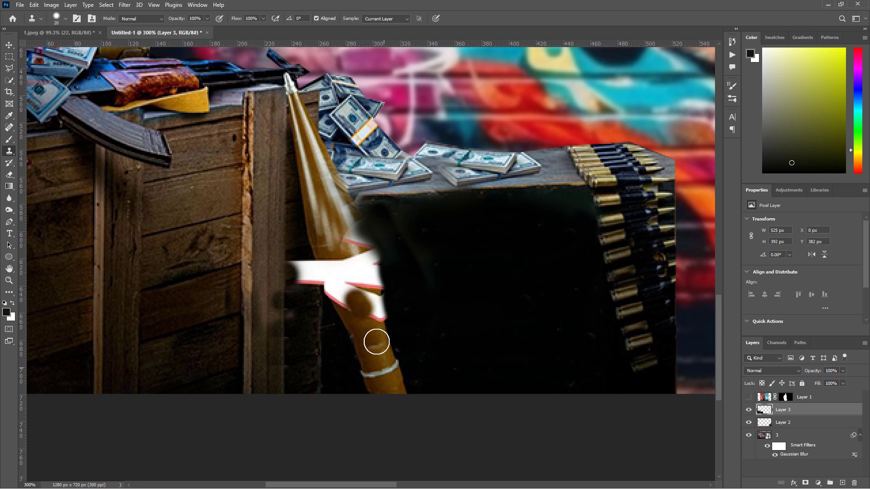
Clone the golden bullet's upper section down to the lettering's top edge, undoing the stray last stamp
alt+click(345, 208)
drag(349, 229, 357, 248)
click(350, 299)
key(ctrl+z)
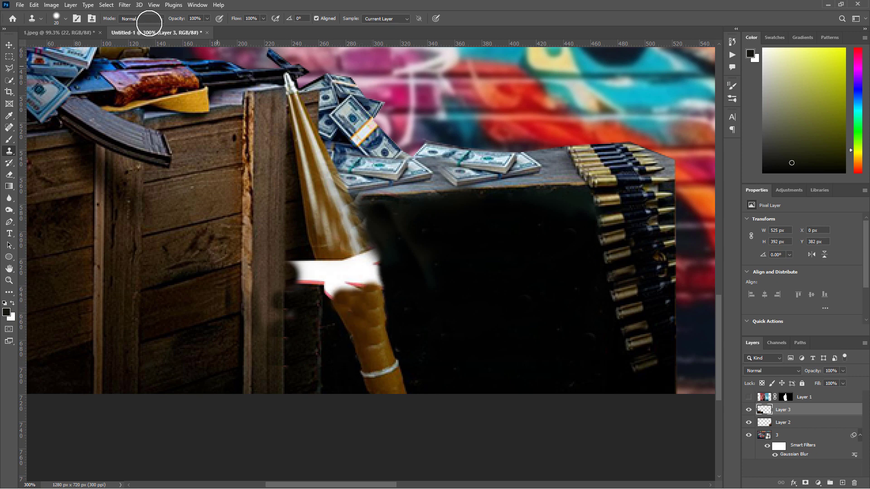
Select the remaining white lettering on the crates layer with Color Range by sampling its white
click(106, 5)
mouse_move(109, 6)
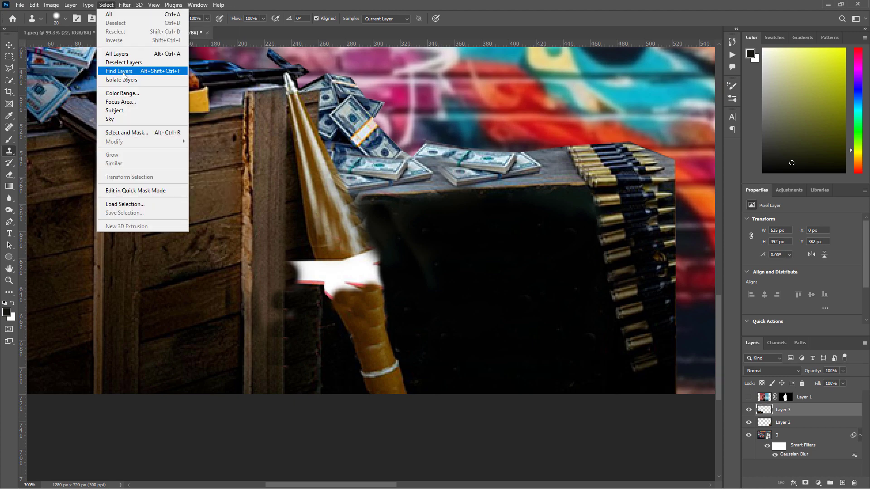
click(145, 93)
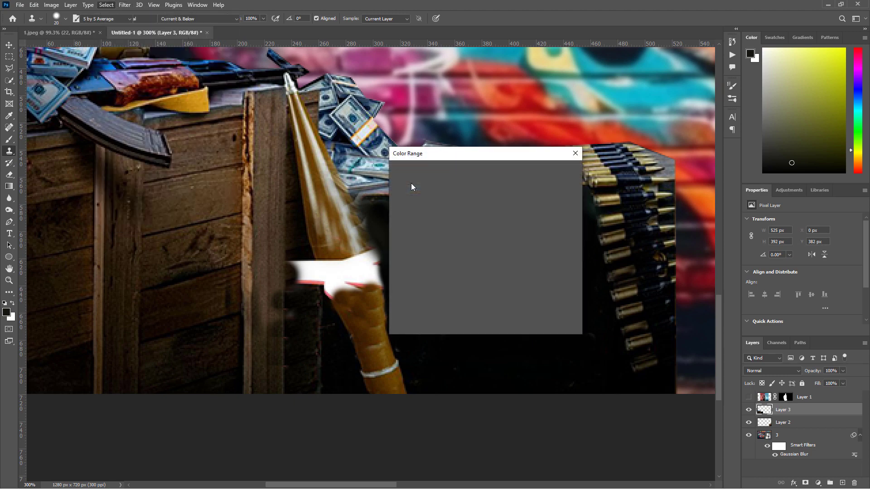
click(353, 269)
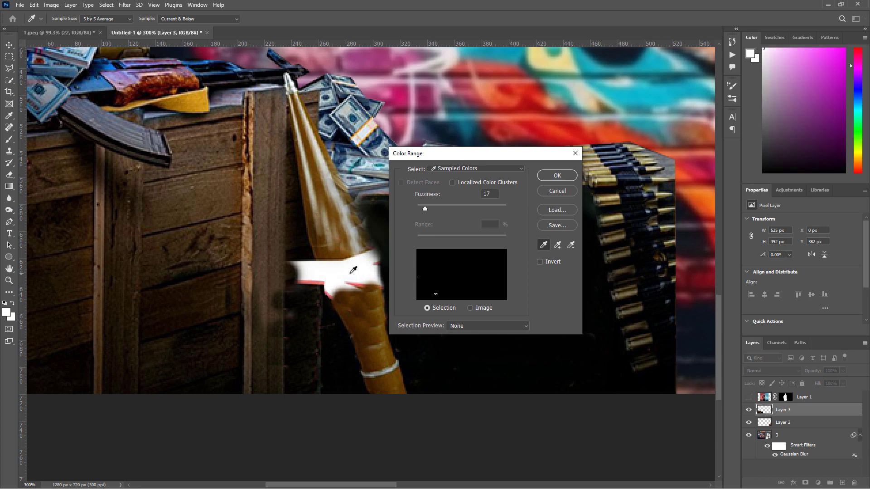
click(544, 179)
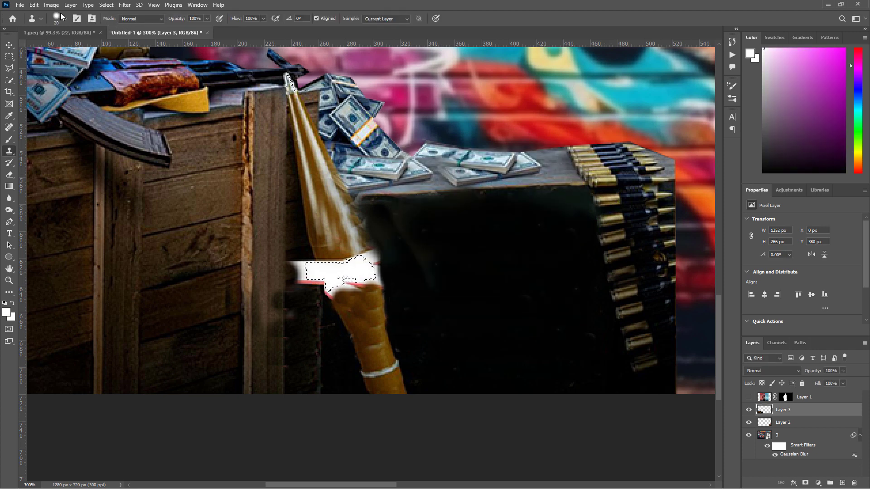
Expand the white lettering selection by 5 pixels
click(106, 5)
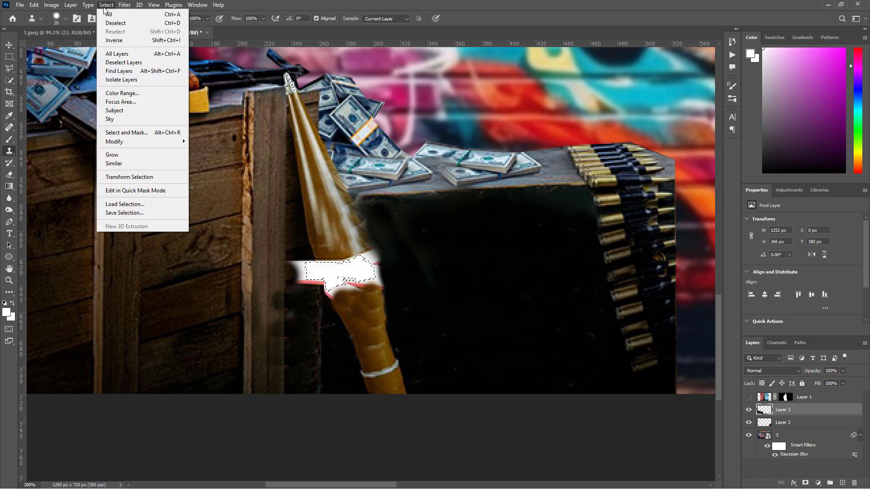
mouse_move(149, 141)
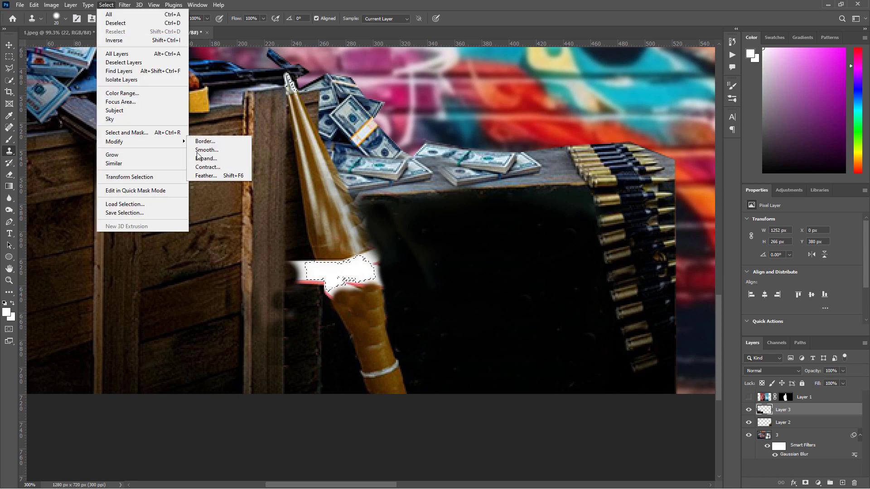
click(220, 160)
text(5)
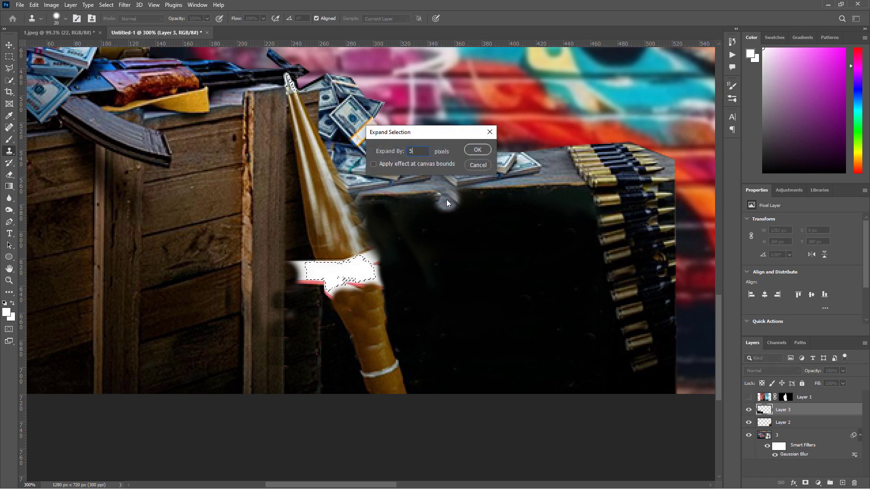
key(Return)
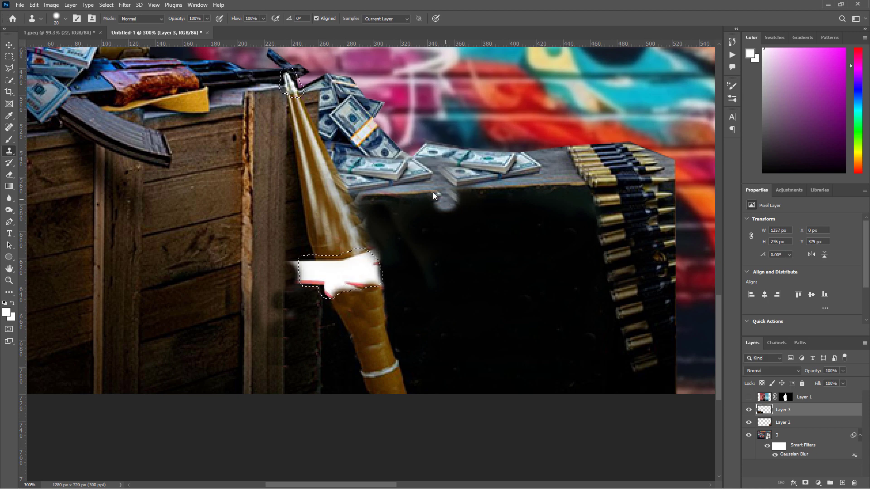
Expand the selection around the white lettering by another 5 pixels
click(108, 5)
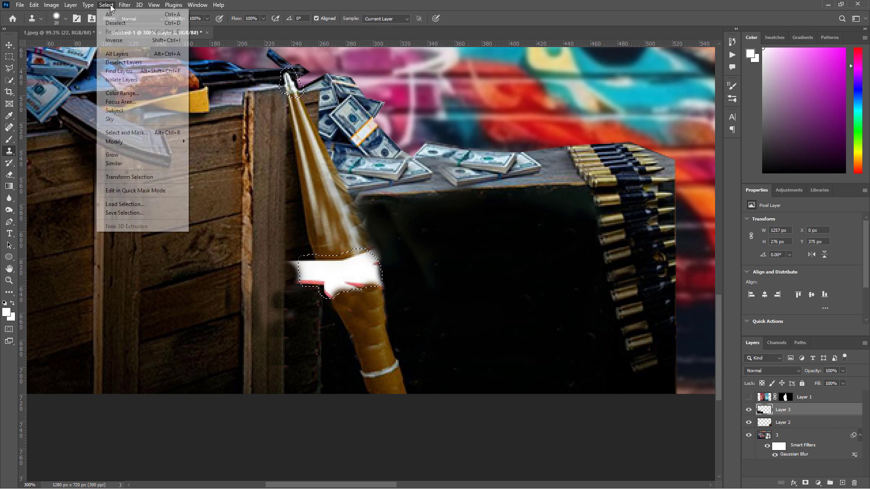
mouse_move(181, 142)
click(210, 159)
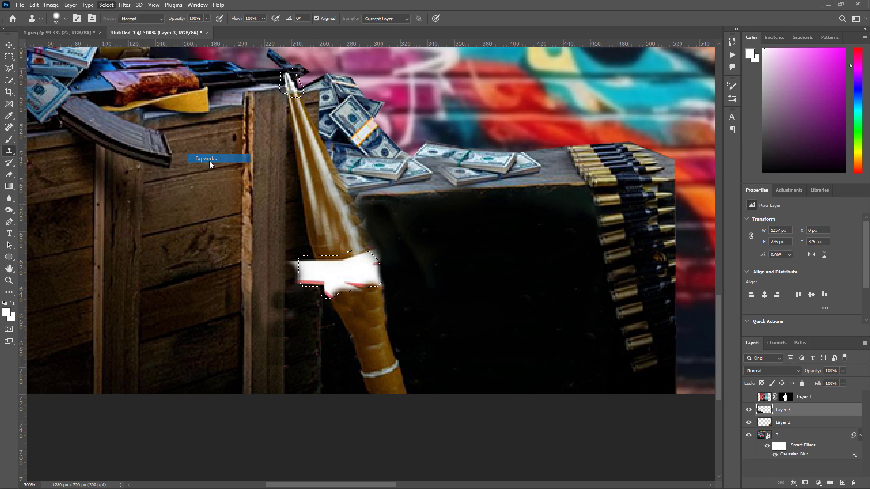
key(Return)
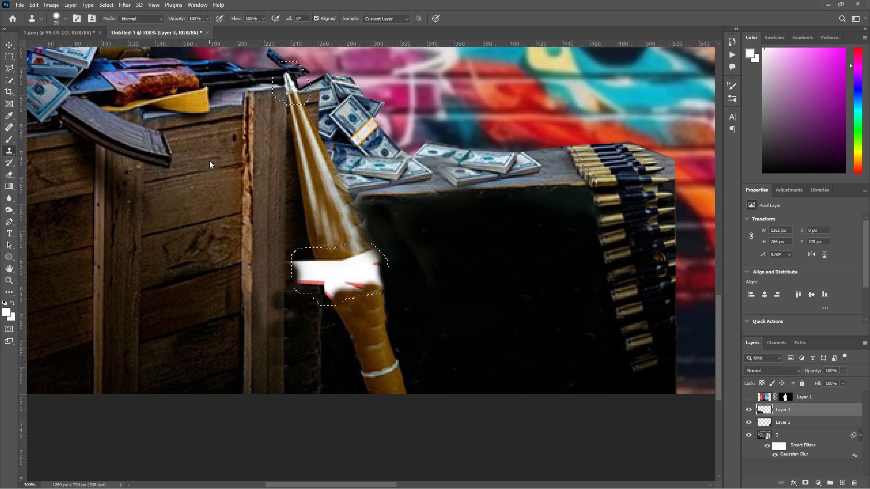
Subtract the golden bullet's tip from the selection with the Lasso, keeping the white lettering patch selected
key(ctrl+0)
click(9, 68)
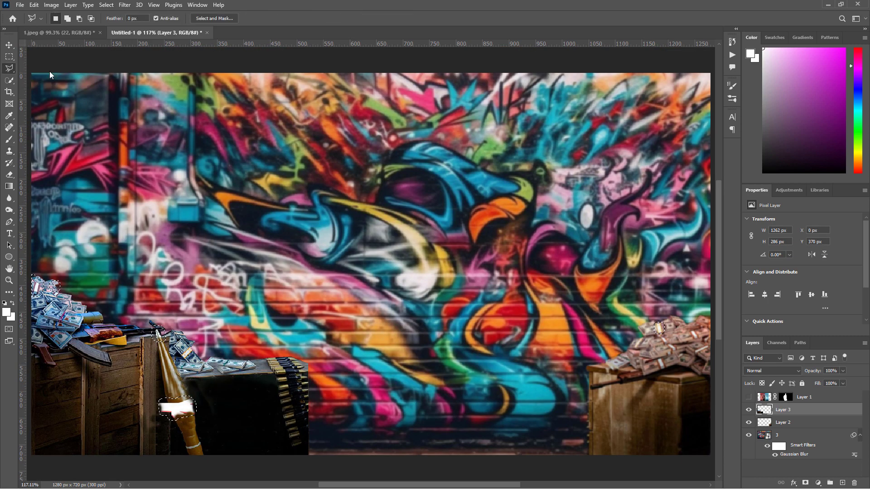
click(50, 72)
mouse_move(169, 321)
mouse_down()
mouse_move(20, 301)
mouse_move(121, 297)
mouse_move(177, 323)
mouse_up()
Fill the selected white lettering with Content-Aware at 100% opacity and clear the selection
click(34, 5)
click(45, 146)
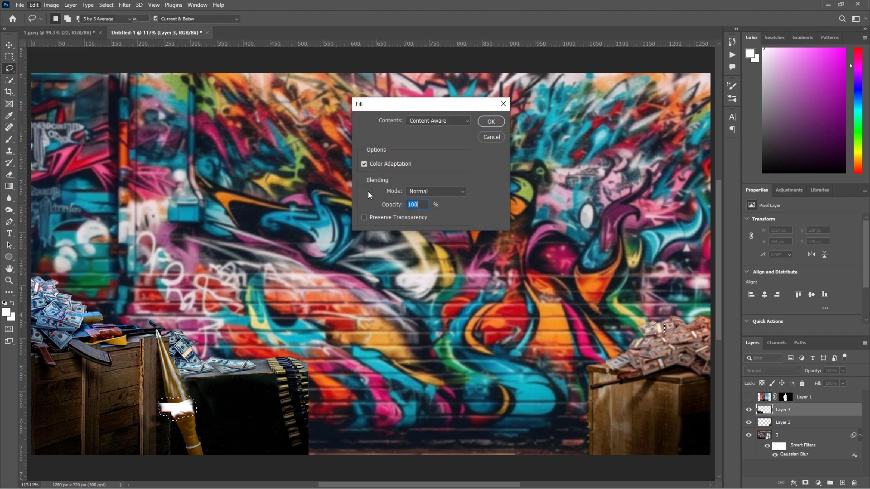
click(485, 124)
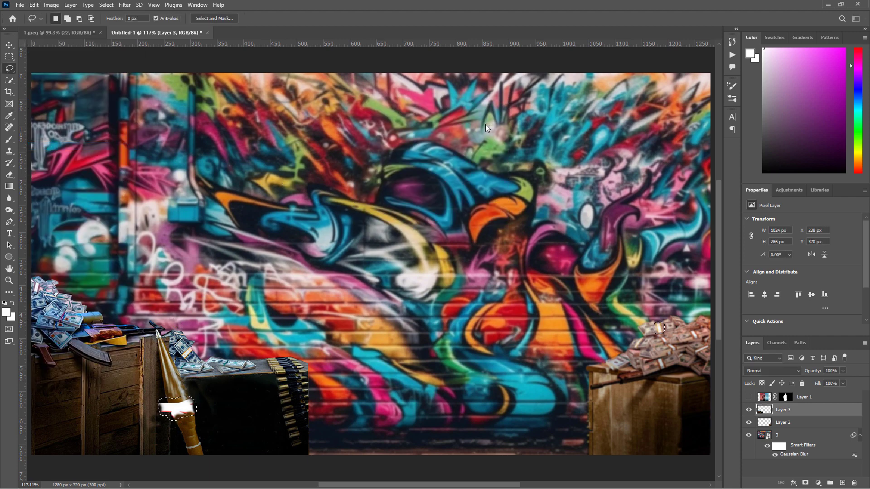
scroll(120, 437, up, 2)
key(ctrl+d)
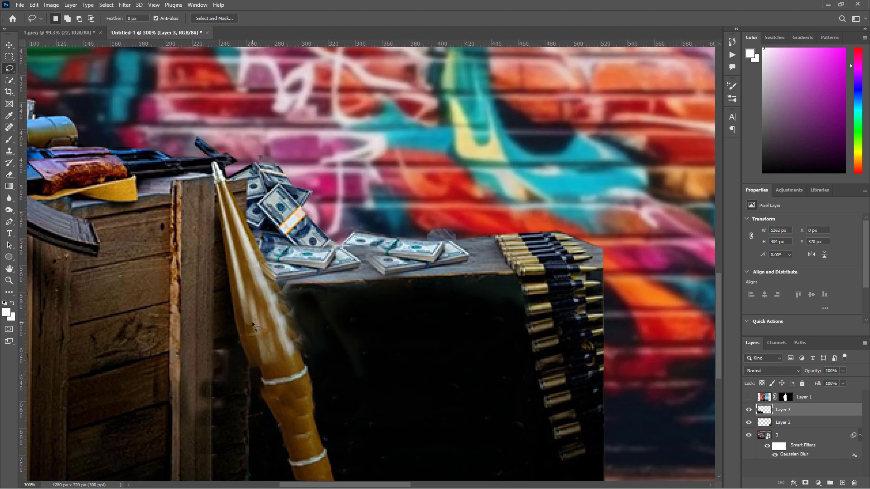
Clone gold texture over the flaws above the bullet's white band and dark crate texture along its ragged outer edge
key(s)
alt+click(281, 343)
drag(290, 363, 293, 358)
alt+click(402, 338)
mouse_move(323, 306)
mouse_down()
mouse_move(342, 332)
mouse_move(319, 365)
mouse_up()
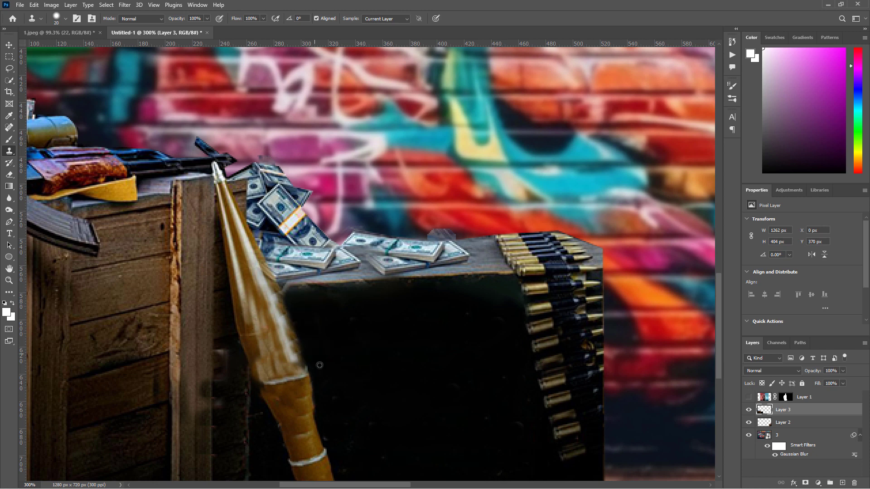
Rebuild the bullet's left edge around the white band with a smaller clone brush, undoing the stray last stroke
alt+click(266, 384)
key(bracketleft)
key(bracketleft)
key(bracketleft)
key(bracketleft)
key(bracketleft)
drag(295, 439, 312, 432)
key(ctrl+z)
key(bracketleft)
key(bracketleft)
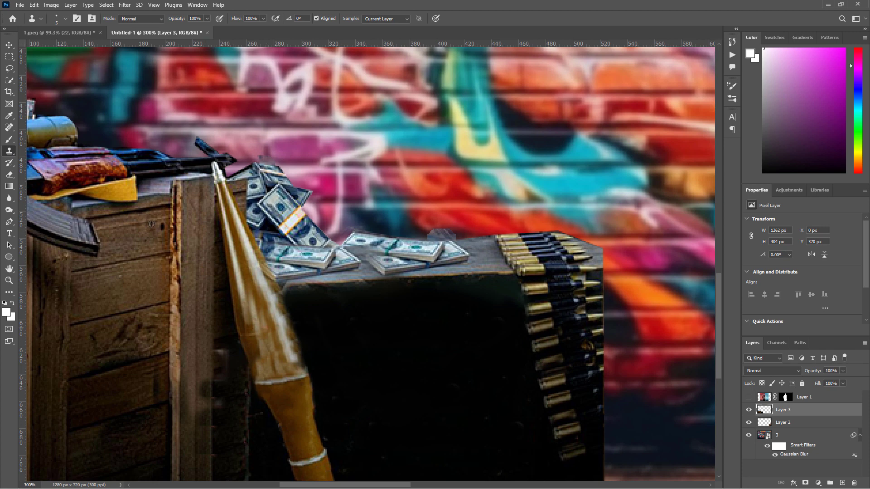
Clone a clean edge down the bullet's right side to the white band with a 15 px brush
key(bracketright)
key(bracketright)
key(bracketright)
key(bracketright)
key(bracketright)
key(bracketright)
alt+click(262, 284)
drag(264, 271, 305, 359)
alt+click(257, 252)
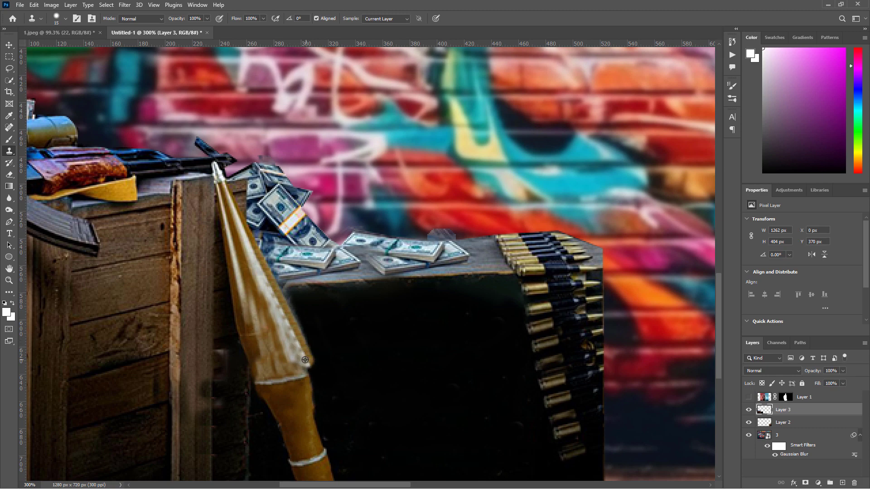
Inspect the retouched golden bullet and crates up close and in the whole image for leftover flaws
key(j)
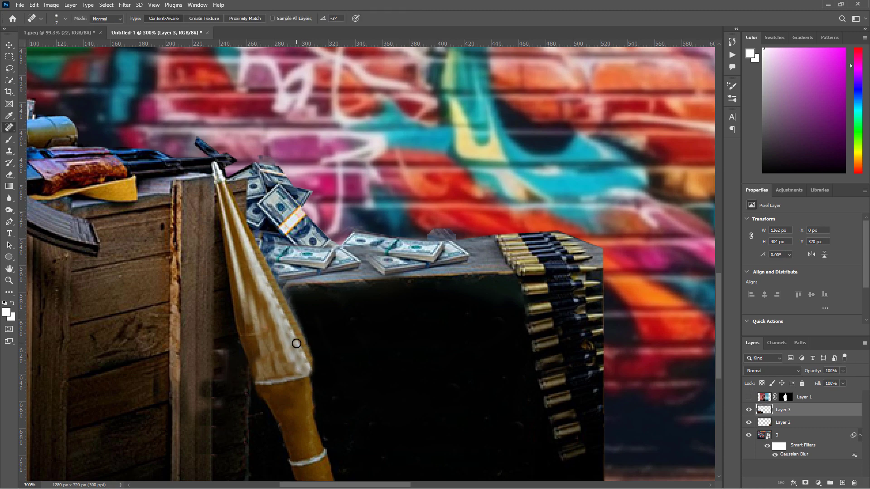
key(ctrl+0)
drag(181, 439, 222, 361)
scroll(221, 361, up, 3)
key(s)
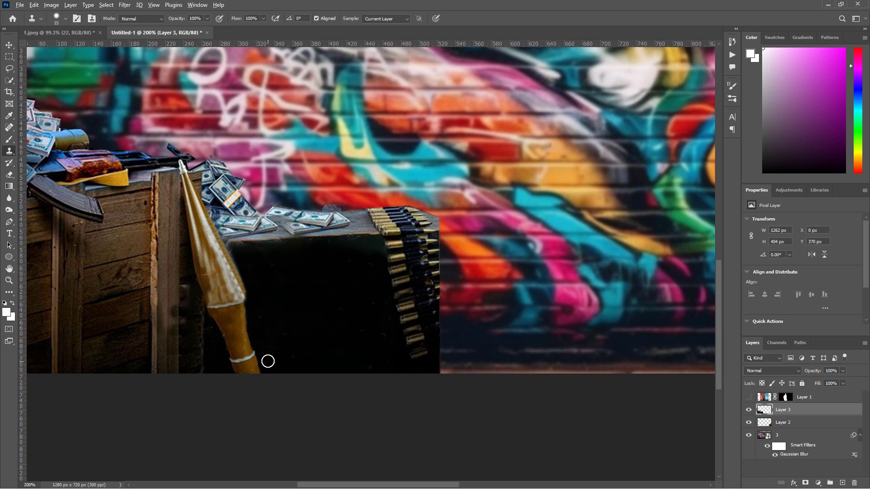
scroll(254, 337, up, 1)
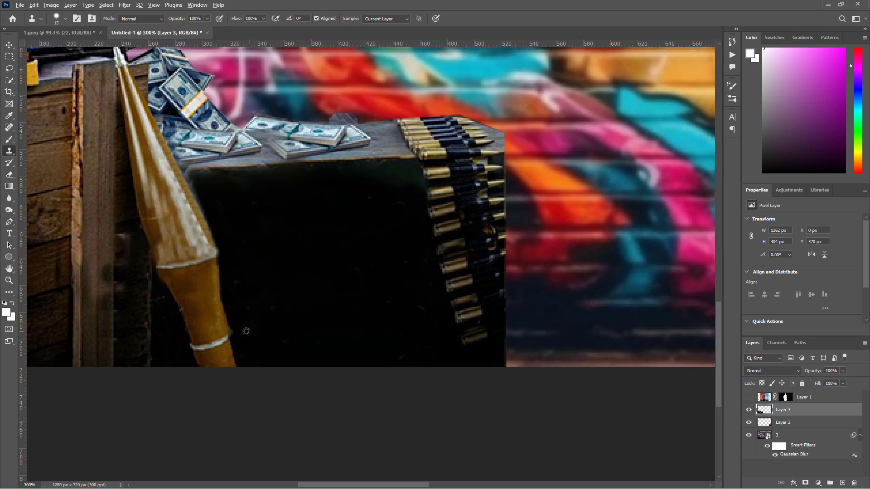
key(ctrl+1)
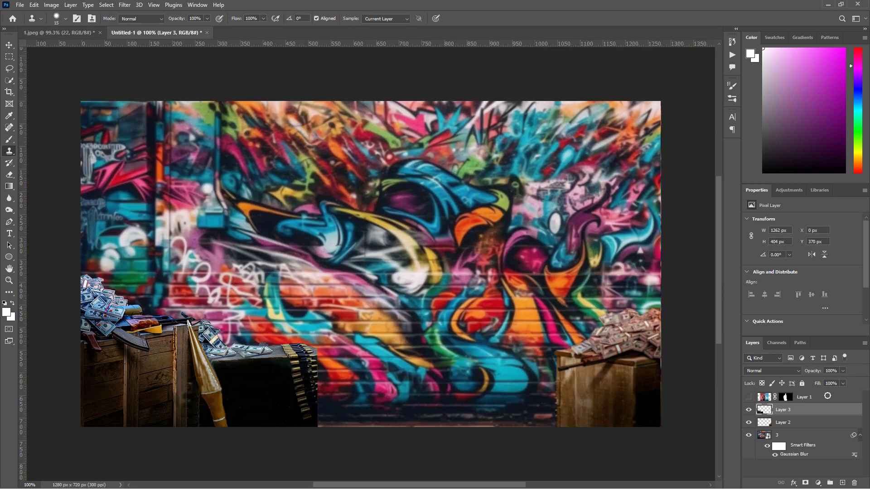
Add a Gradient Fill layer directly above the hidden Layer 1 with the man
click(828, 398)
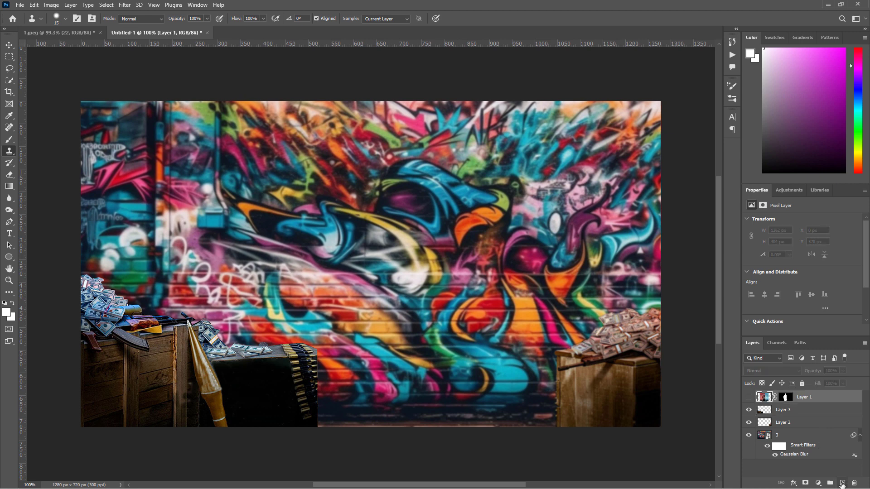
click(841, 484)
click(818, 483)
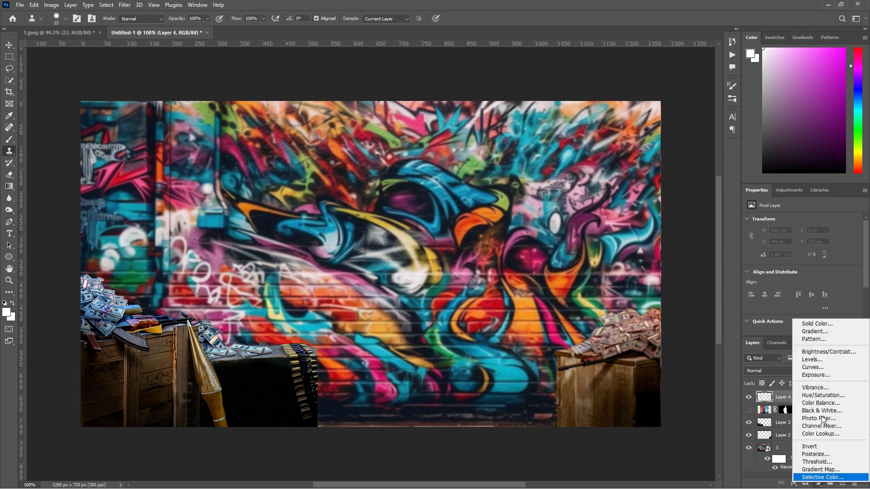
click(823, 330)
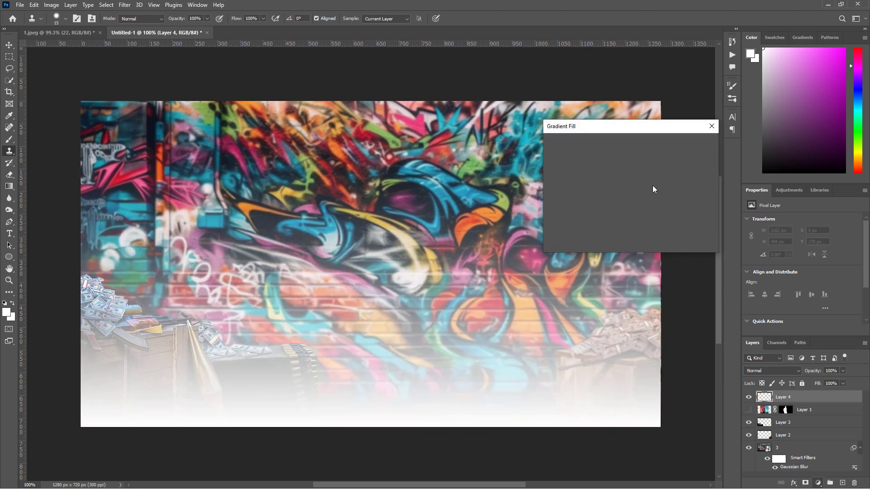
Set the first color stop of the fill layer's gradient to black (000000)
click(591, 148)
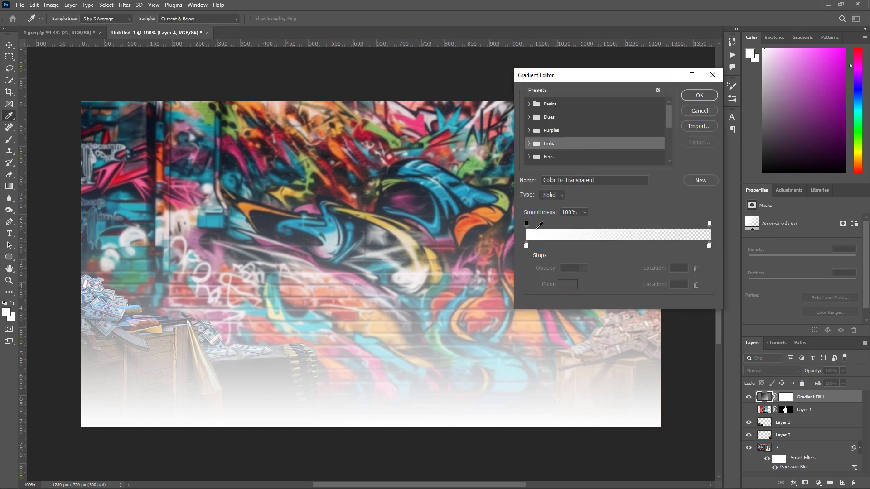
double_click(526, 246)
text(000000)
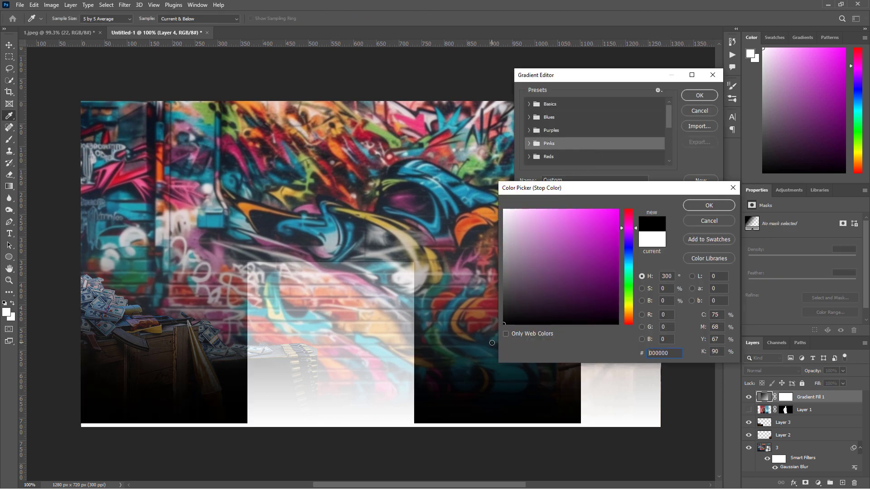
click(633, 212)
click(619, 209)
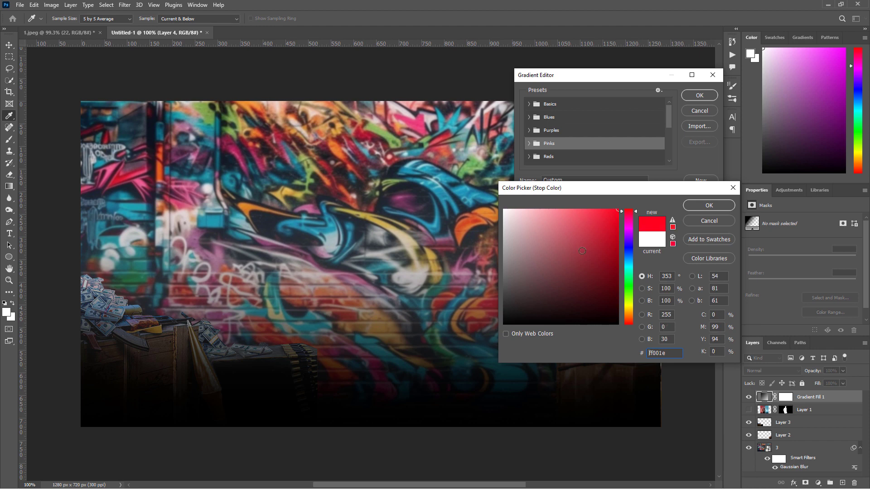
drag(535, 309, 504, 325)
click(693, 207)
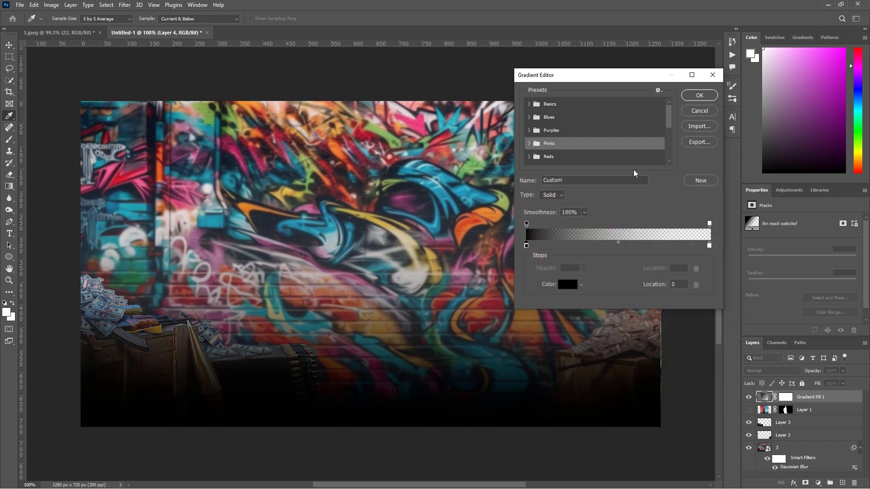
Set the gradient's smoothness to 50% and accept the black gradient fill
click(572, 213)
text(50)
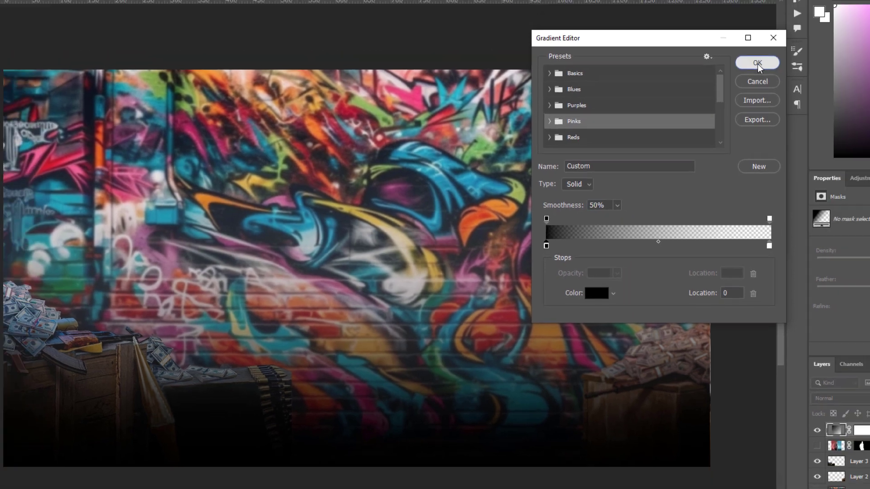
click(809, 46)
click(699, 144)
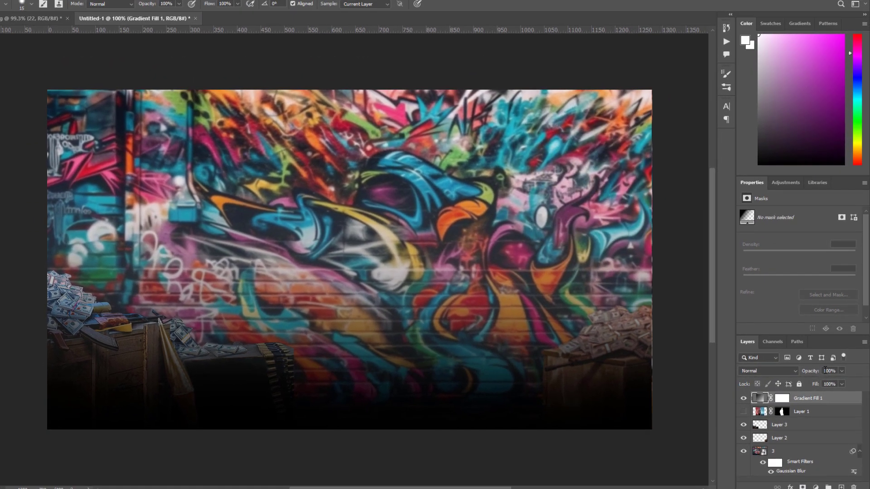
Lower the opacity of Gradient Fill 1 to 80% and show Layer 1 with the man
double_click(825, 371)
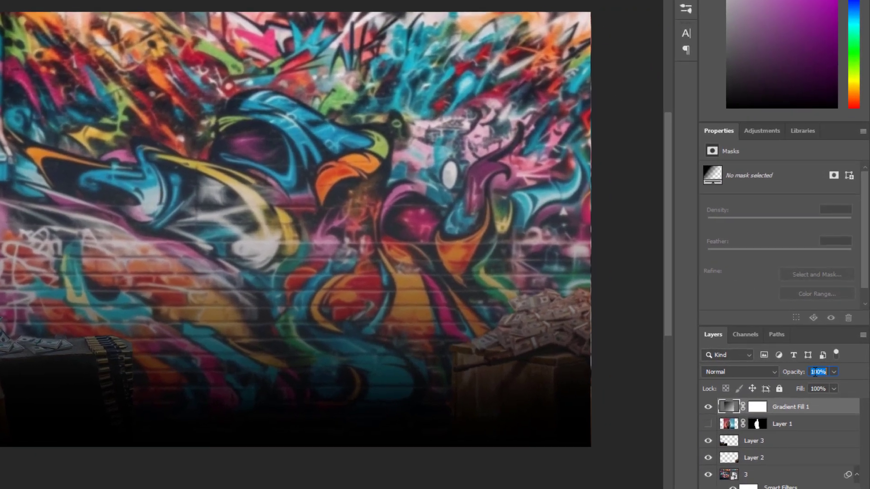
text(80)
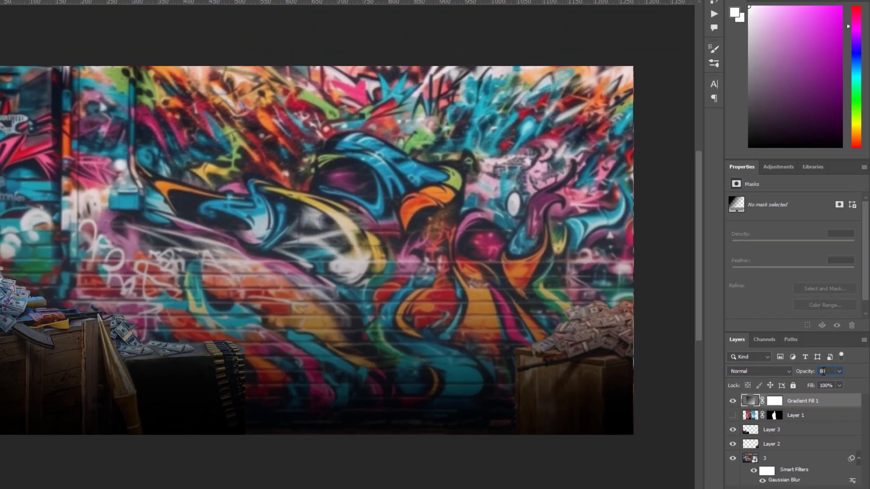
key(Return)
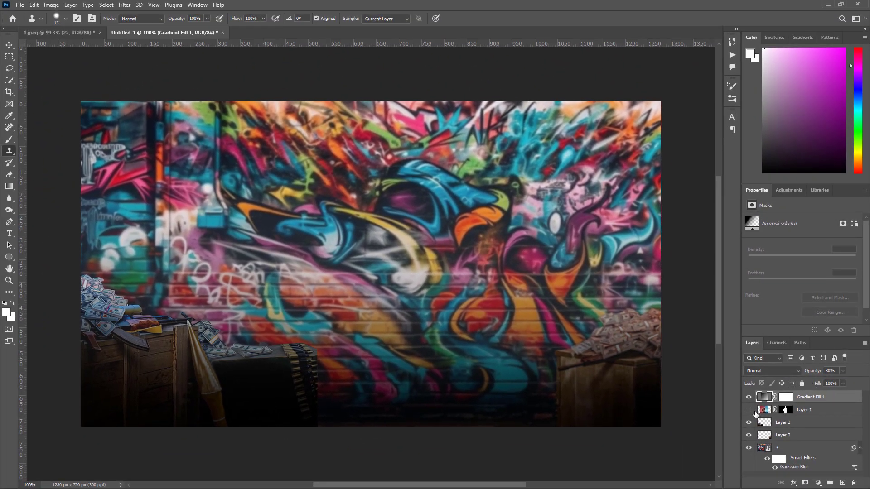
click(751, 410)
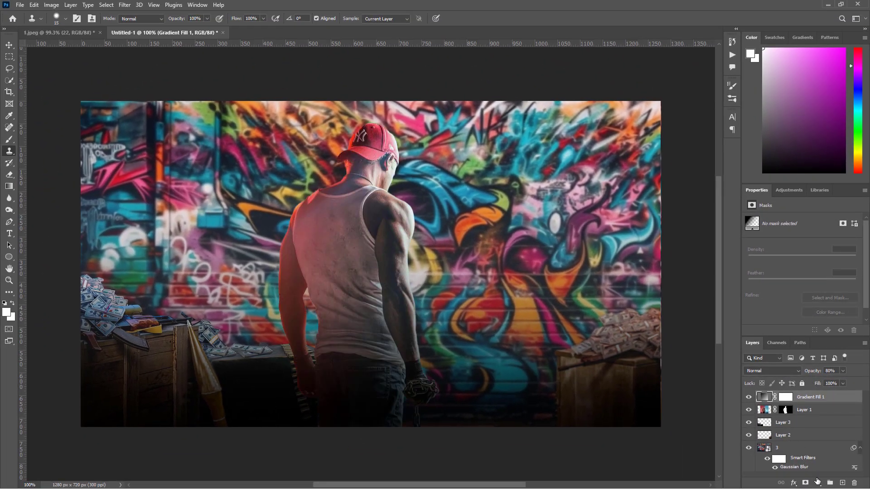
Add a second Gradient Fill layer on top of the stack and set its angle to about -66.42°
click(841, 483)
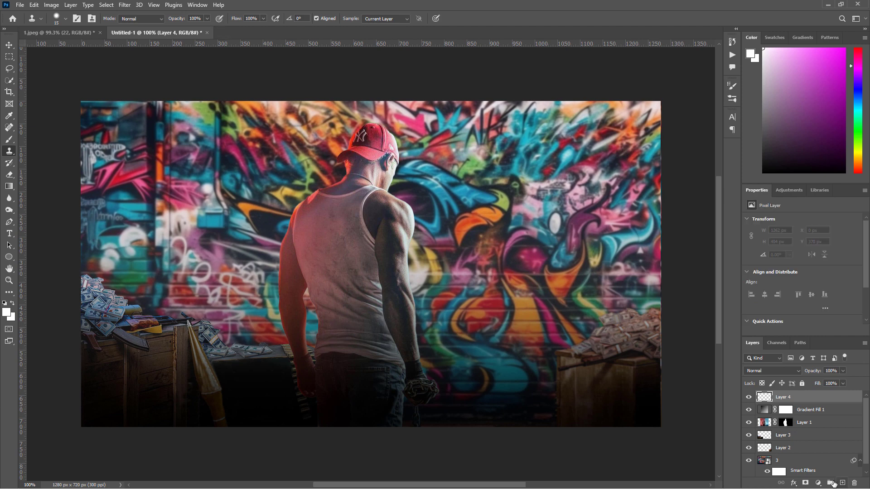
click(818, 482)
click(822, 332)
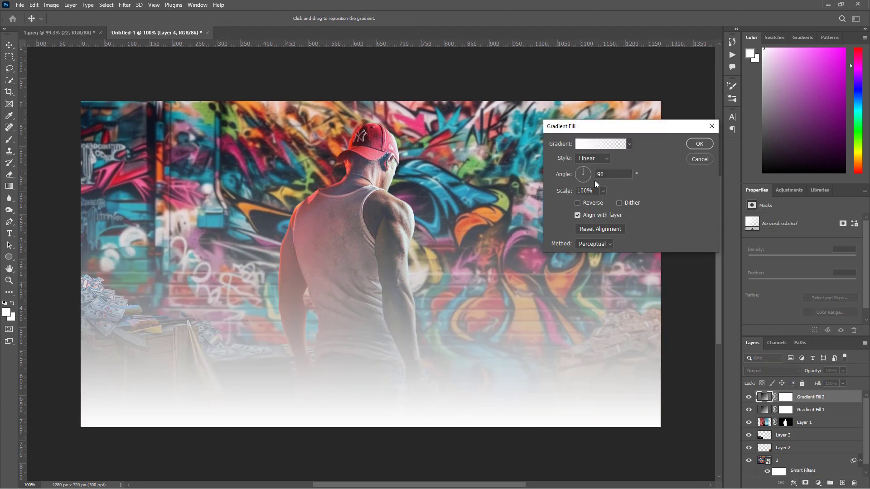
drag(591, 177, 585, 180)
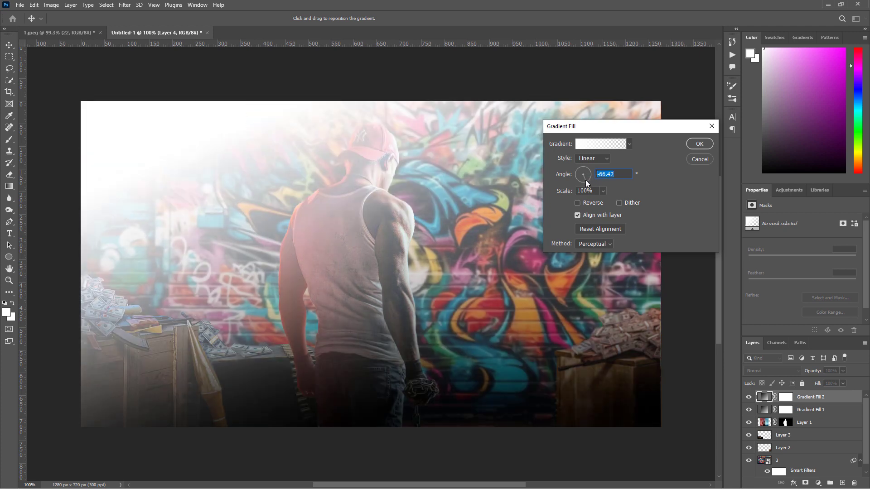
Set the first color stop of Gradient Fill 2's gradient to pure red (ff0000)
click(607, 144)
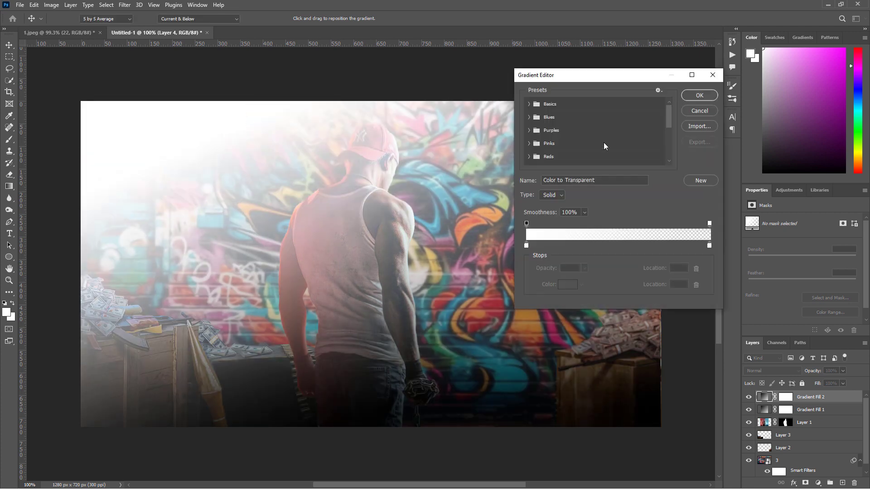
click(527, 246)
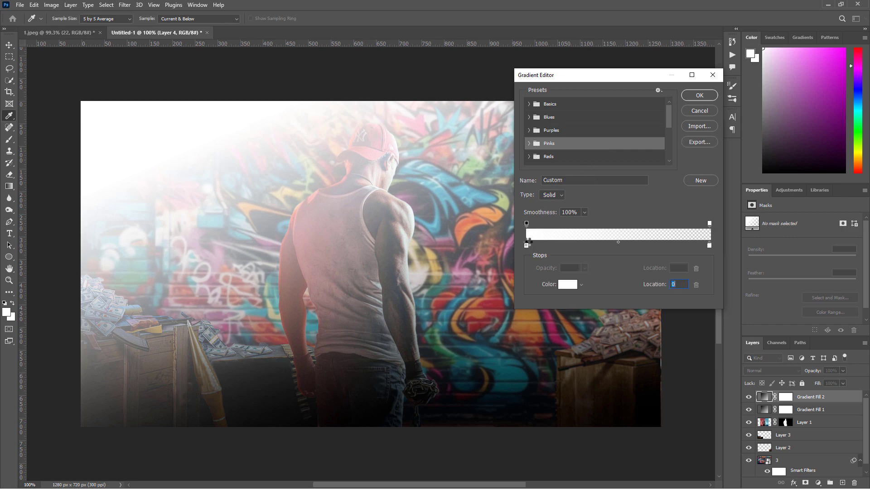
double_click(527, 245)
drag(630, 221, 629, 202)
click(585, 227)
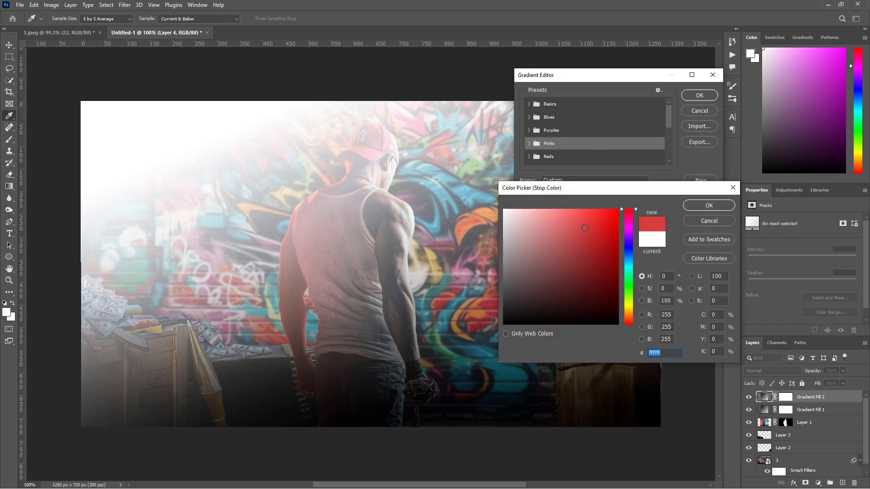
click(597, 212)
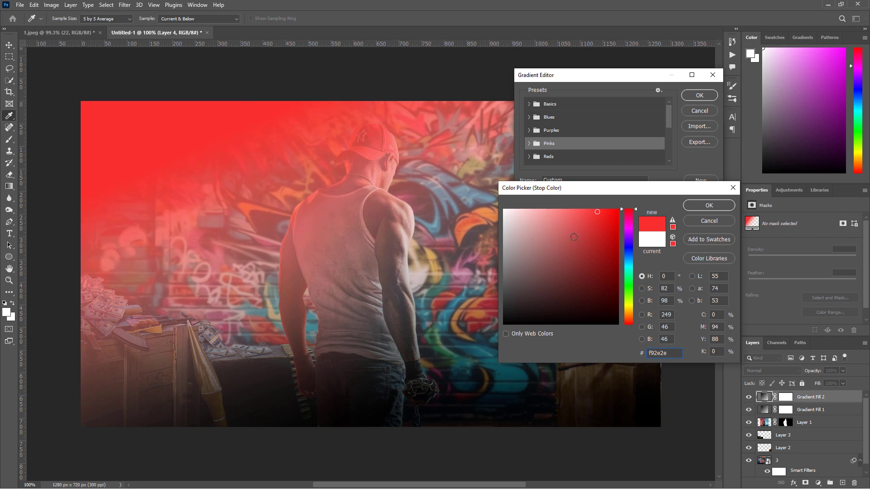
text(ff0000)
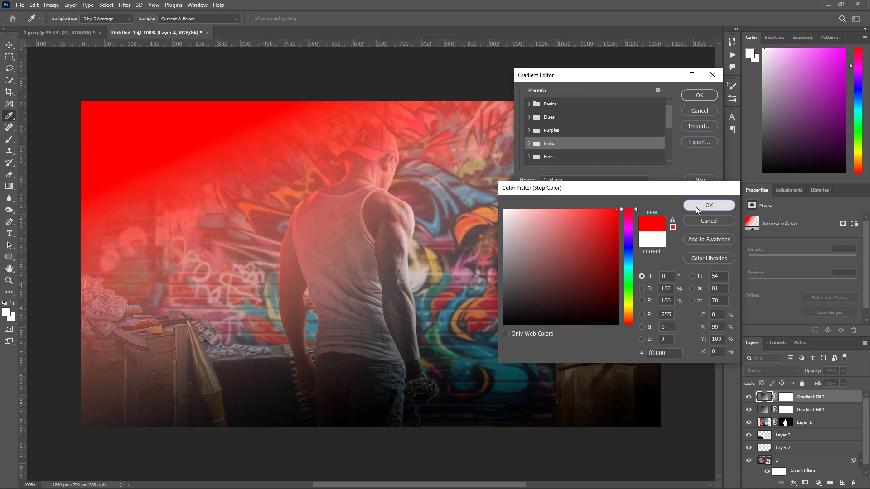
click(695, 206)
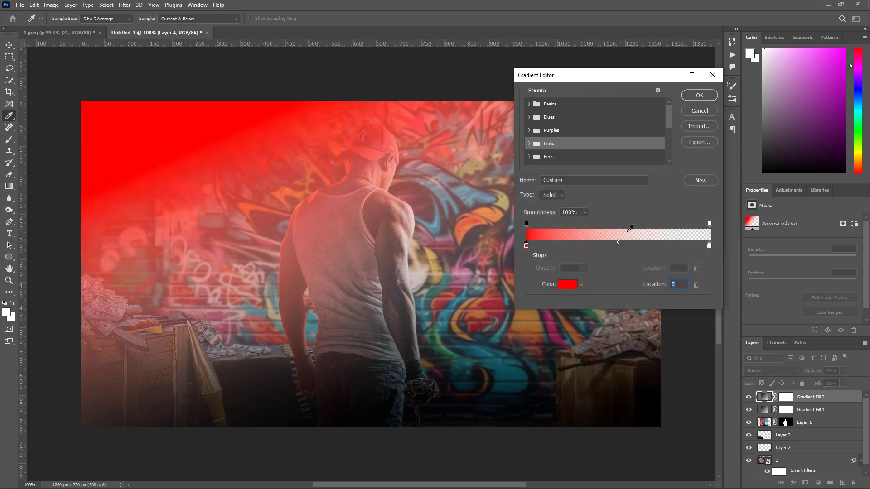
Set the gradient's smoothness to 50%, rotate its angle slightly and accept the red gradient fill
click(567, 212)
text(50)
click(699, 95)
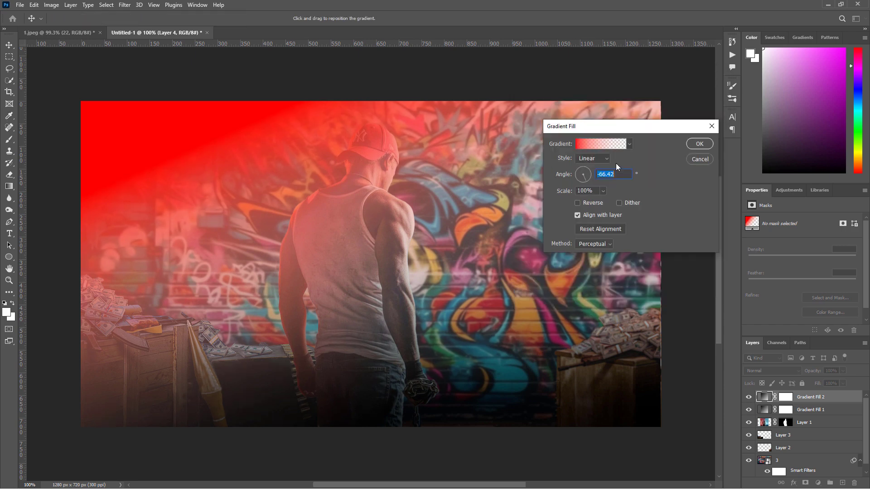
click(587, 181)
key(Return)
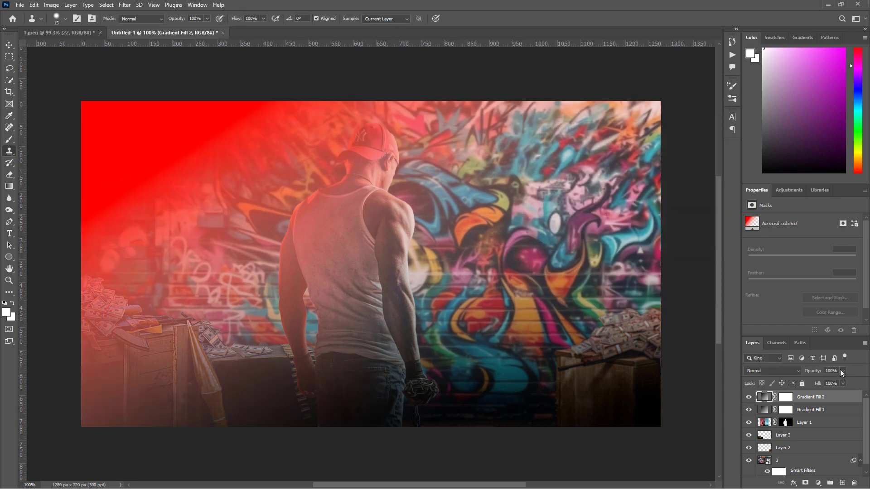
Lower the opacity of Gradient Fill 2 to 80% and set its blend mode to Multiply
click(832, 370)
text(80)
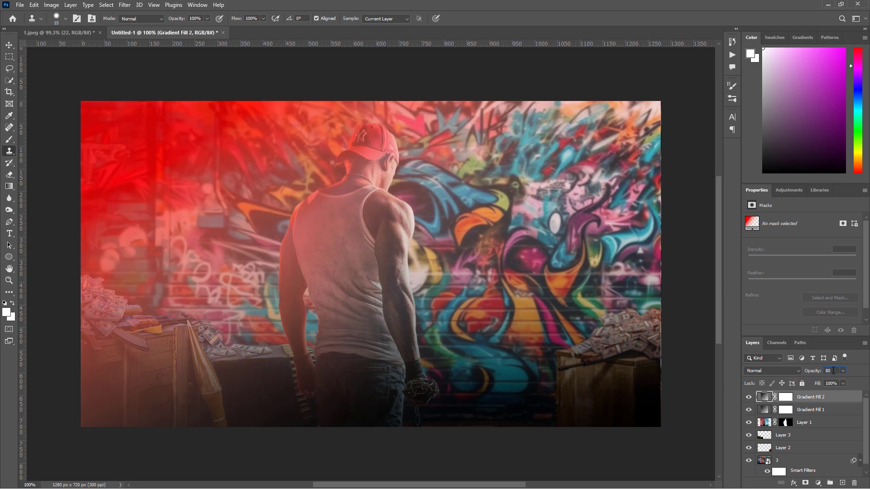
click(765, 371)
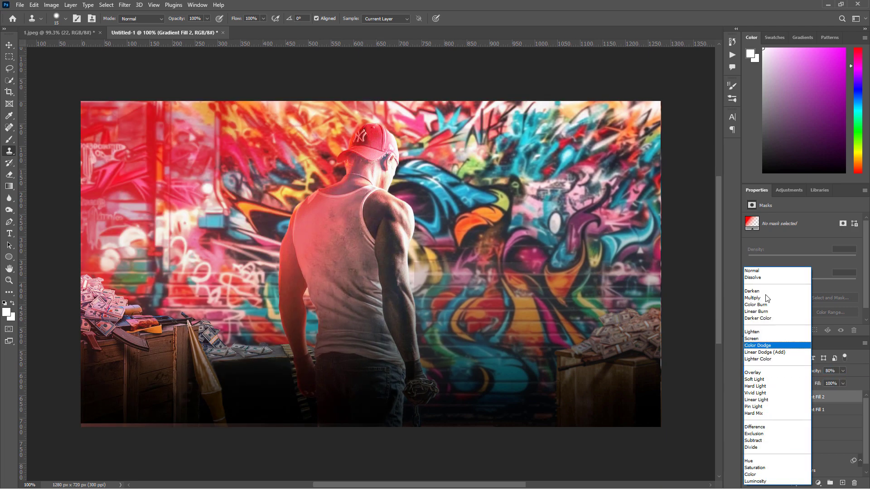
click(766, 298)
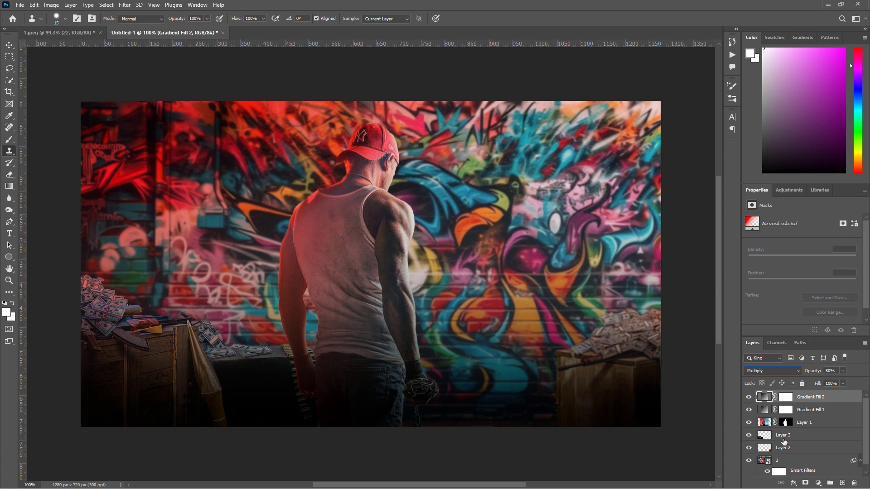
Apply a Gaussian Blur with a radius of 1.0 pixels to Layer 3 with the money crates
click(784, 442)
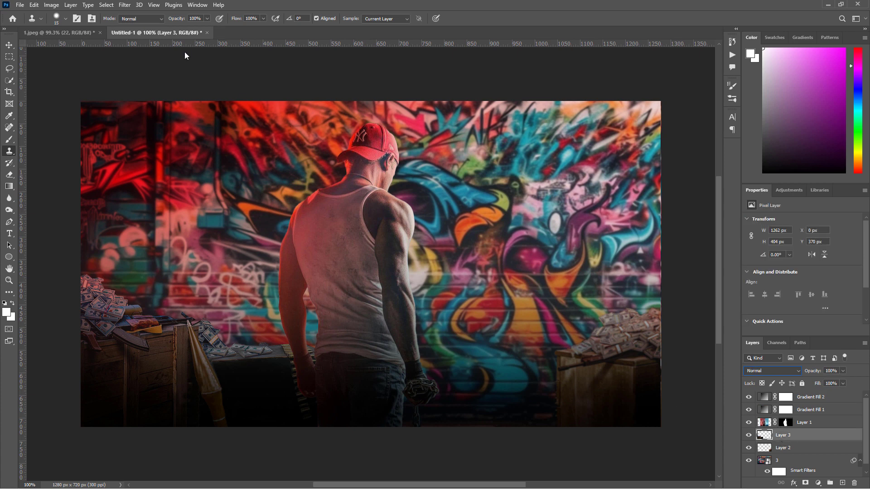
click(121, 5)
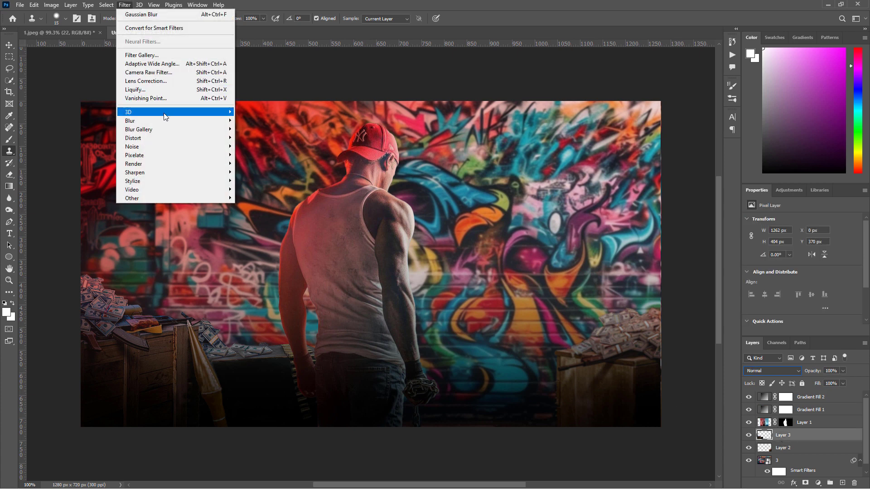
mouse_move(164, 118)
click(254, 155)
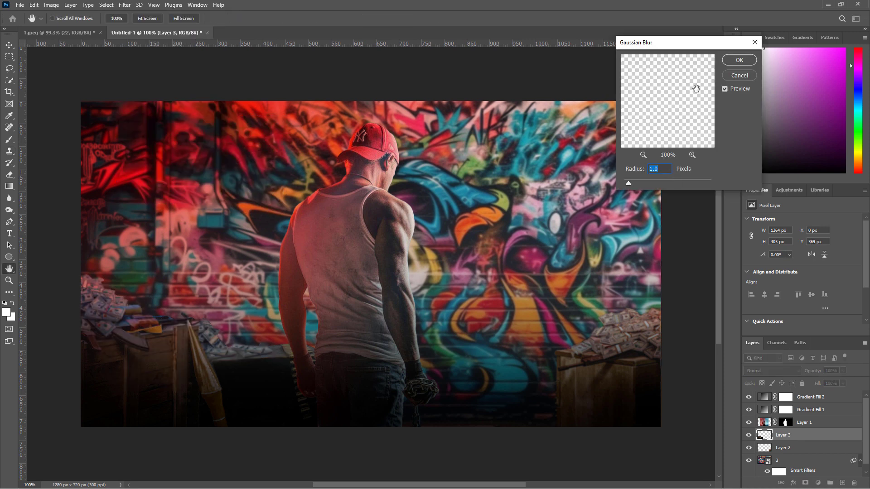
click(739, 60)
key(s)
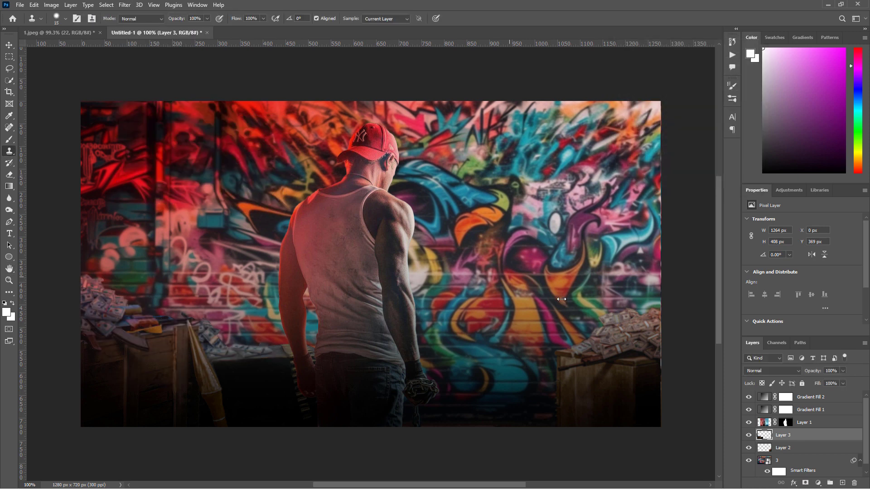
Darken the man's lowered left hand on Layer 1 with the Burn tool, using the Midtones range and 50% exposure
click(826, 425)
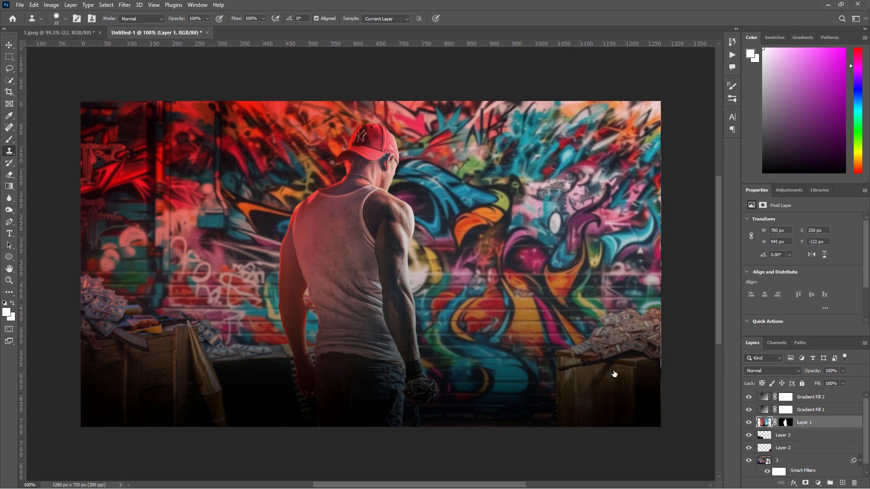
click(9, 209)
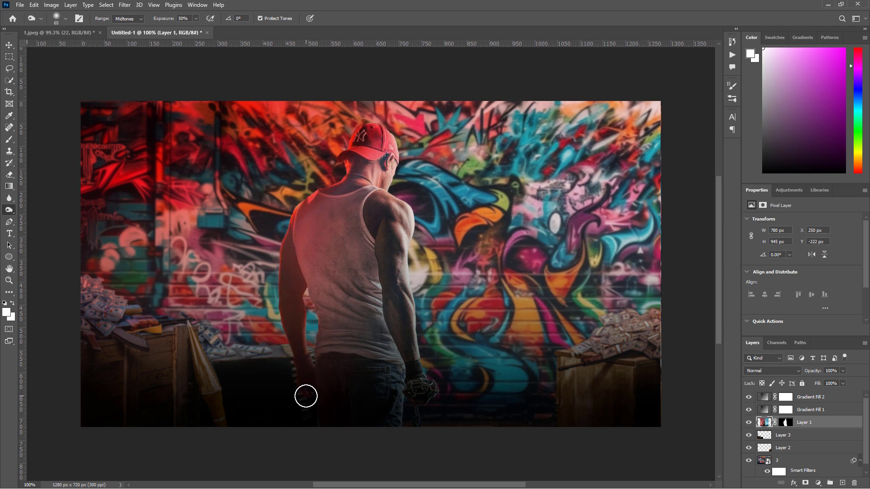
Select the large white Arabic title lettering on the t.jpeg poster with Quick Selection and copy it into Untitled-1
click(88, 36)
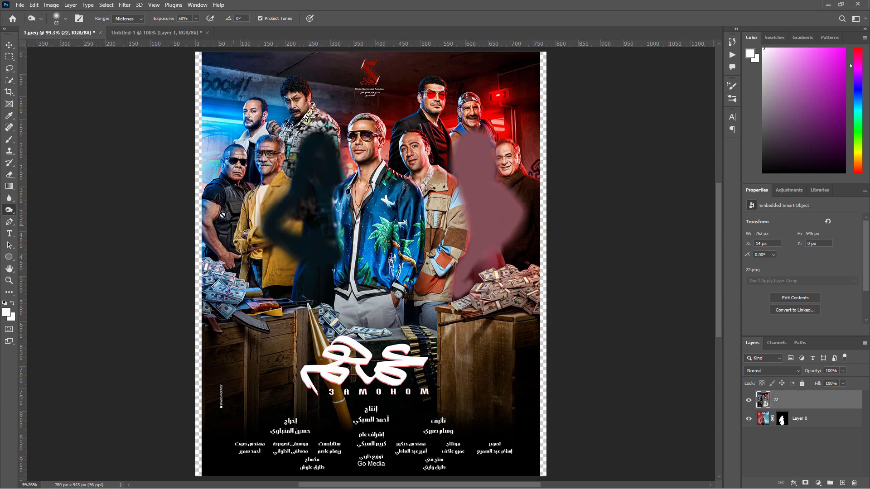
click(9, 80)
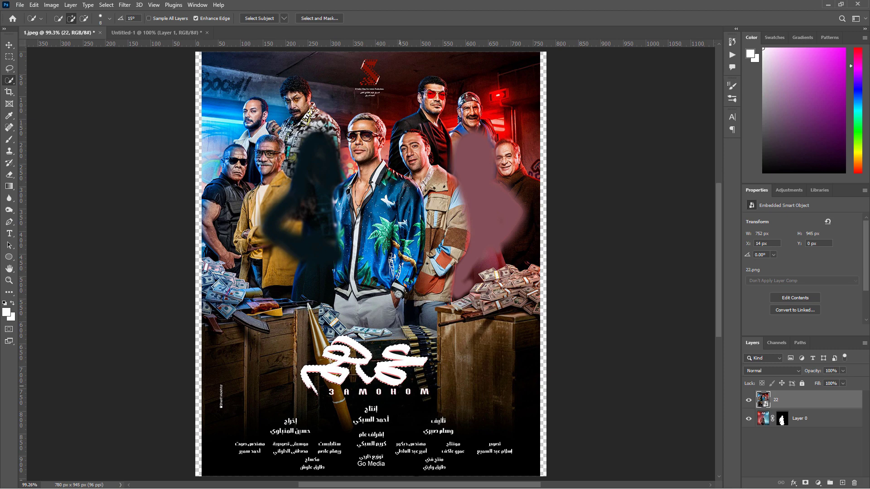
key(ctrl+c)
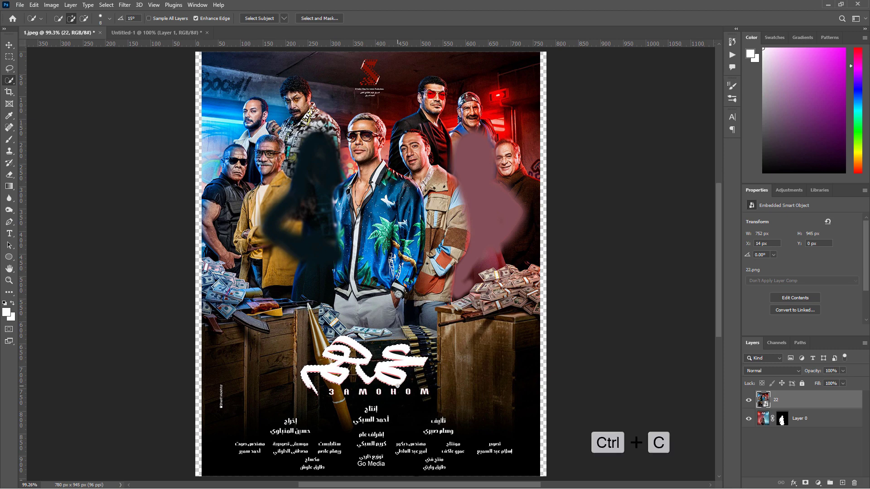
click(175, 33)
key(ctrl+v)
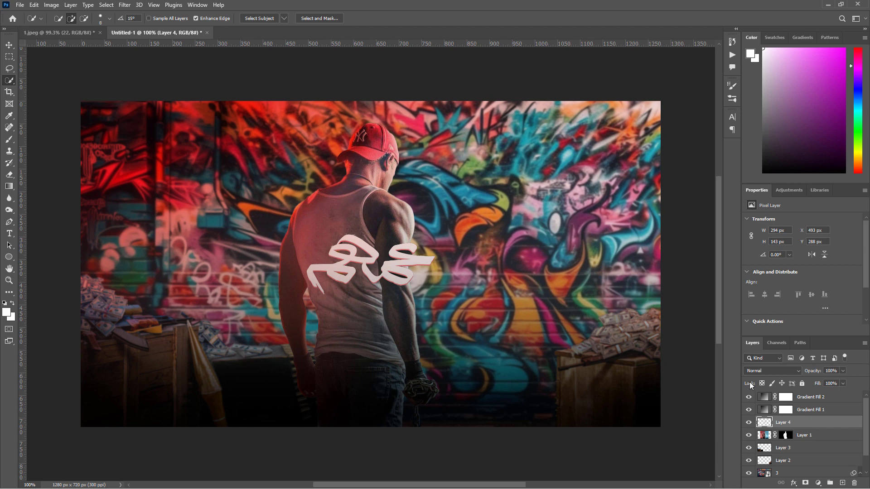
Place the lettering layer above both gradient fills and move the lettering down to the man's waist
drag(802, 424, 800, 392)
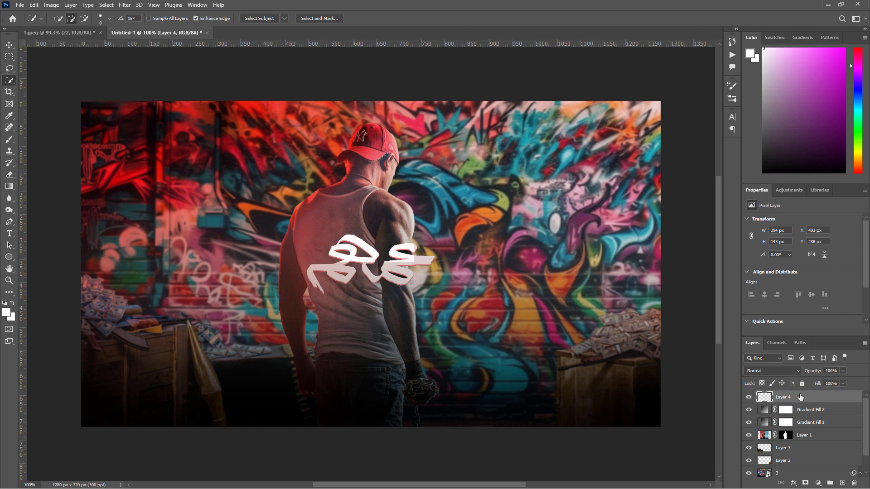
click(9, 45)
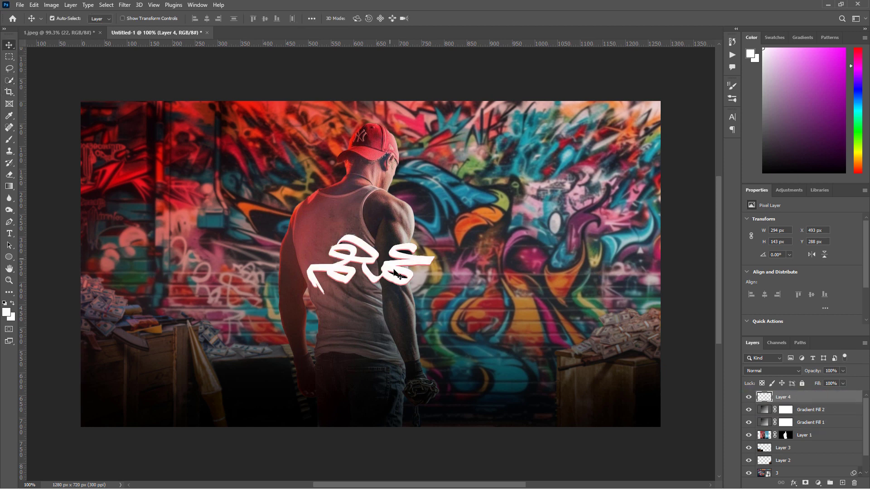
mouse_move(392, 274)
mouse_down()
mouse_move(389, 348)
mouse_move(382, 346)
mouse_up()
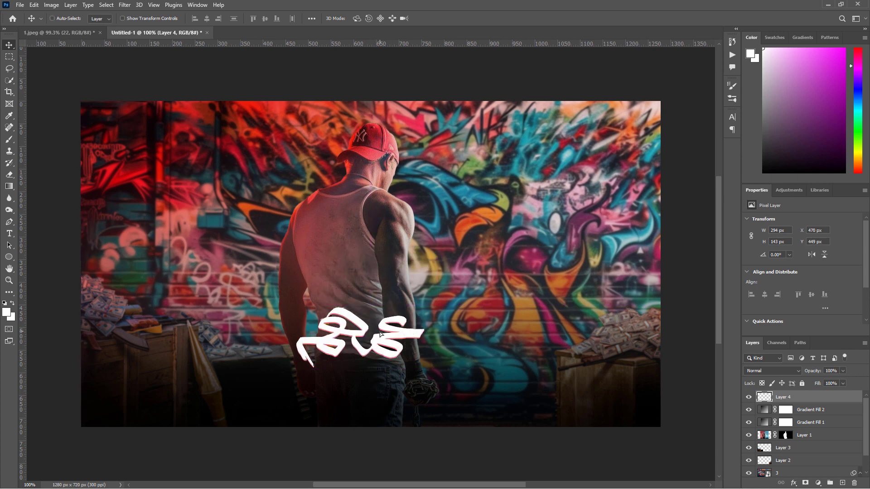
Outline the leftover background inside the opening of the title's upper-right letter with the Polygonal Lasso, delete it and deselect
key(ctrl+plus)
click(10, 69)
right_click(10, 70)
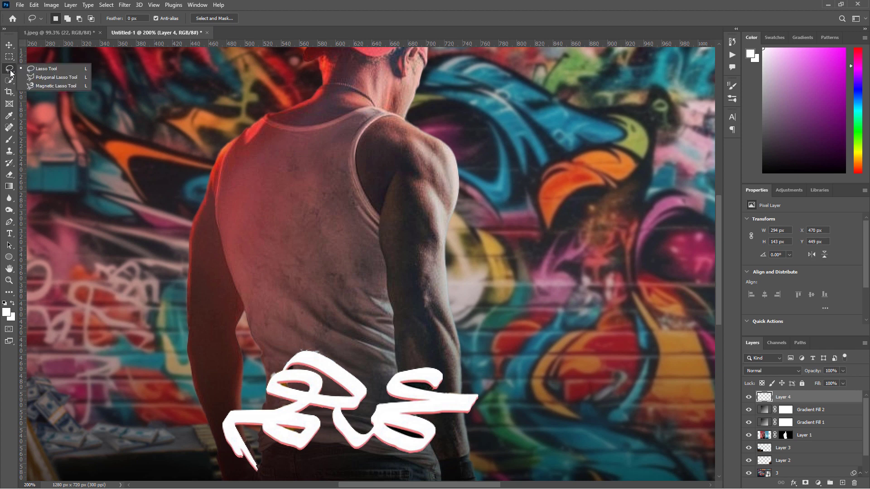
click(57, 83)
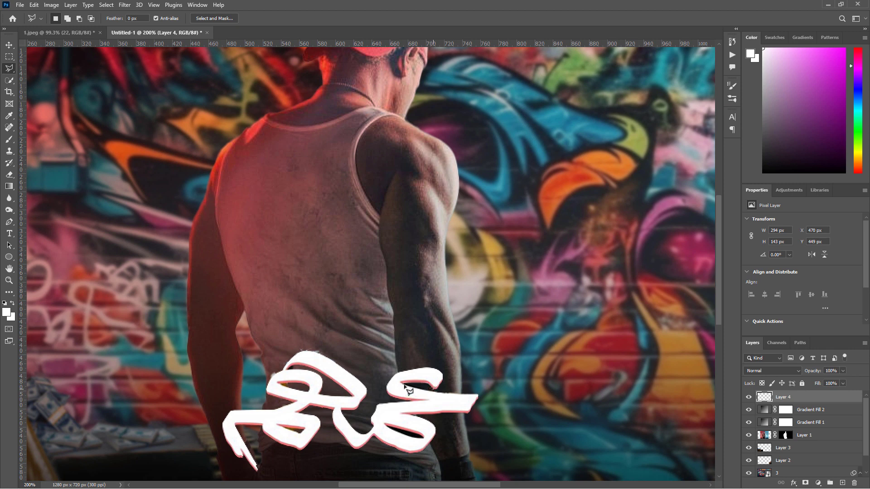
key(Delete)
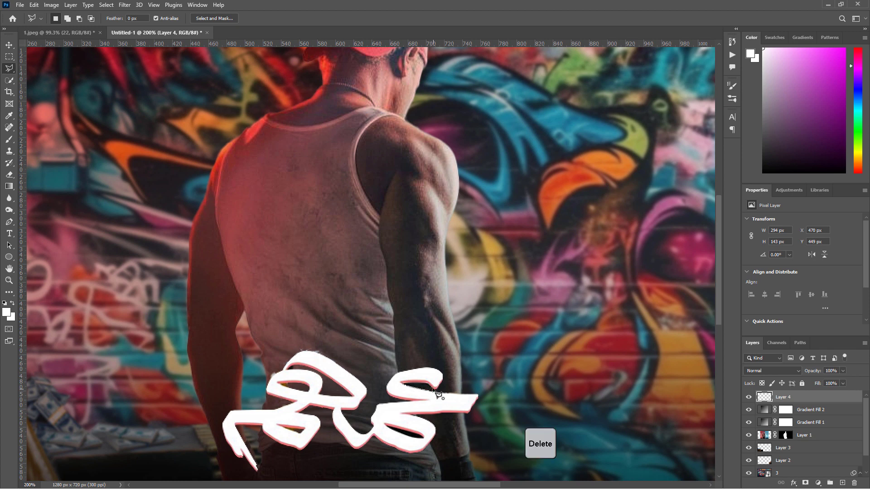
click(433, 391)
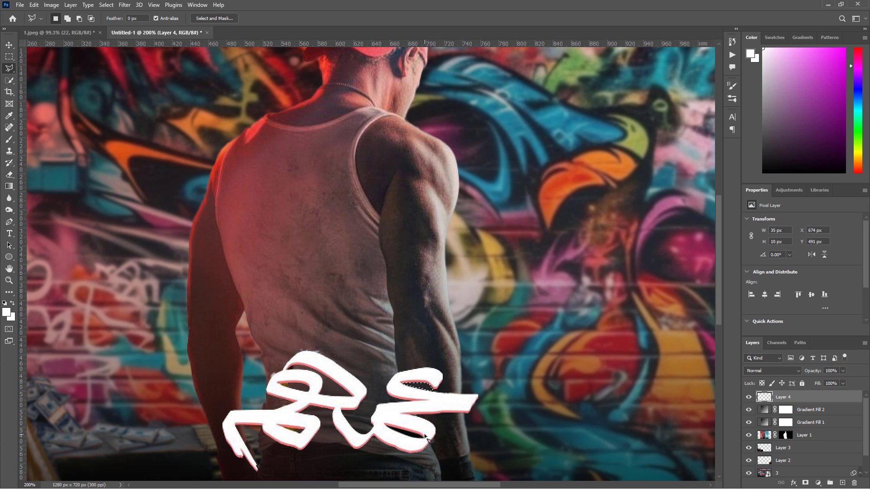
key(ctrl+d)
Outline and clear the leftover background inside the lower-right loop of the title lettering
click(416, 438)
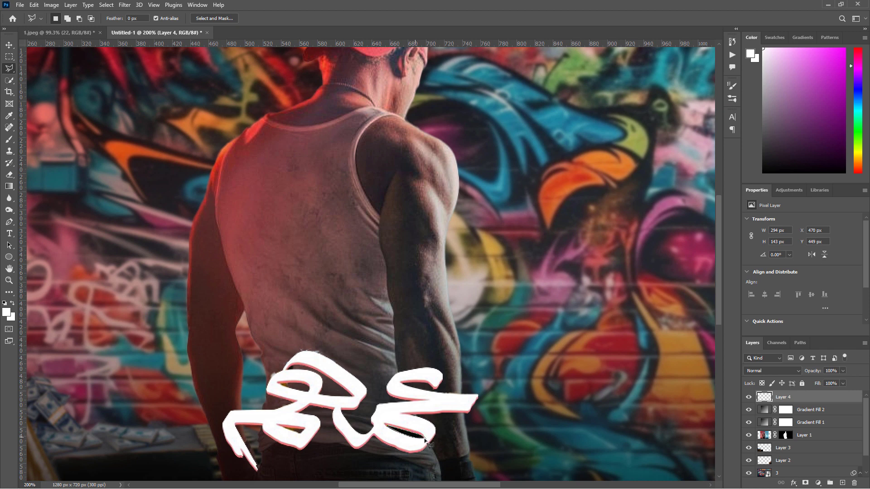
click(423, 439)
click(413, 457)
click(422, 438)
click(399, 438)
key(Escape)
Clean the remaining background at the right tip of the lower-right loop's opening and deselect
key(ctrl+plus)
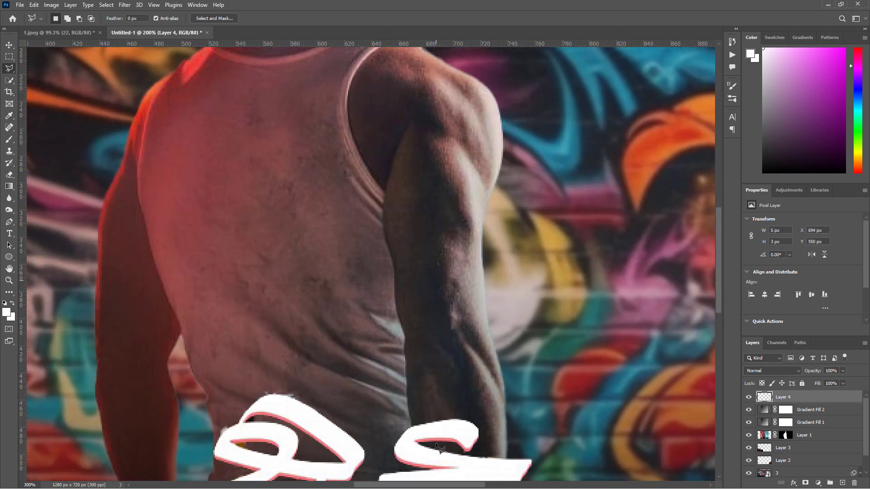
mouse_move(421, 421)
mouse_down()
mouse_move(389, 254)
mouse_move(376, 234)
mouse_up()
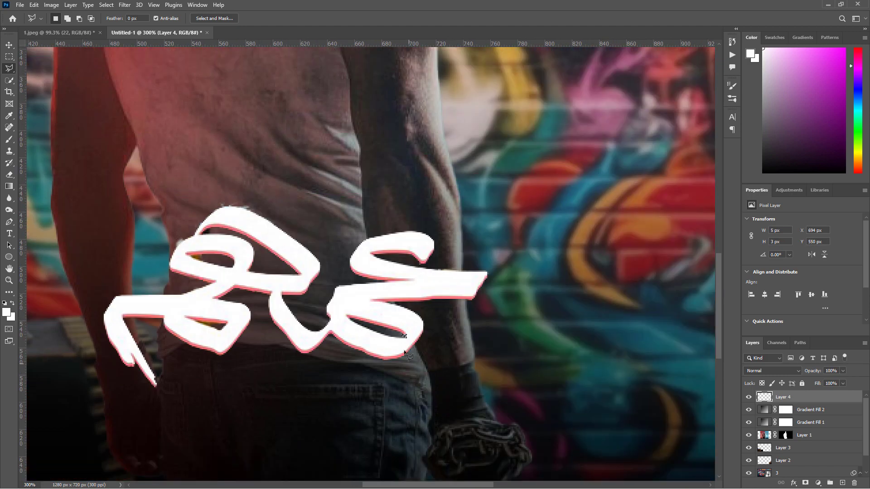
click(404, 344)
click(404, 337)
click(395, 336)
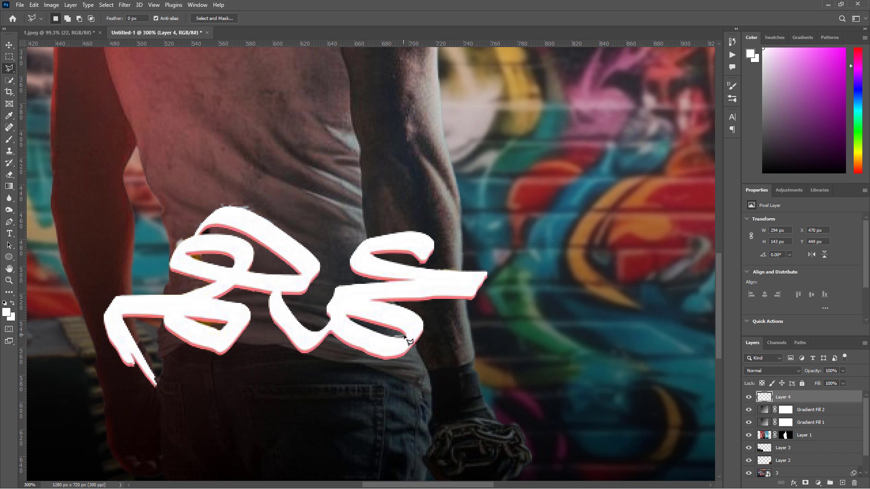
click(405, 337)
key(ctrl+d)
Remove the leftover background under the title's upper-left arch and inside the small loop below it
click(202, 230)
click(215, 233)
click(203, 230)
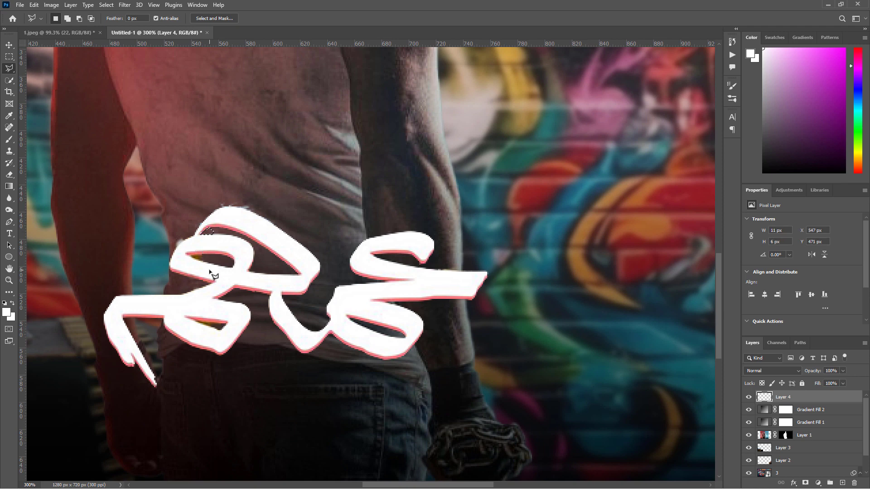
key(ctrl+d)
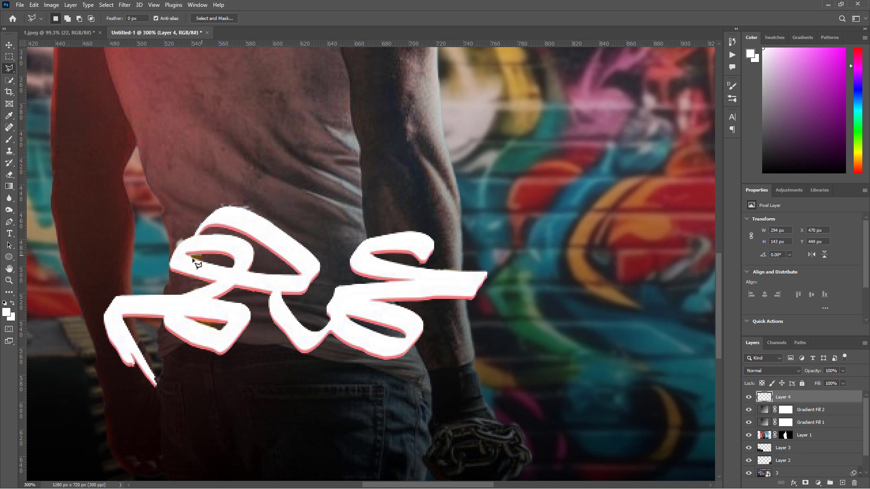
click(204, 257)
key(ctrl+d)
Trim the rough pixels along the top edge of the lettering's upper-left arch and deselect
click(235, 206)
click(224, 207)
click(215, 208)
click(214, 187)
click(254, 188)
click(283, 193)
click(253, 215)
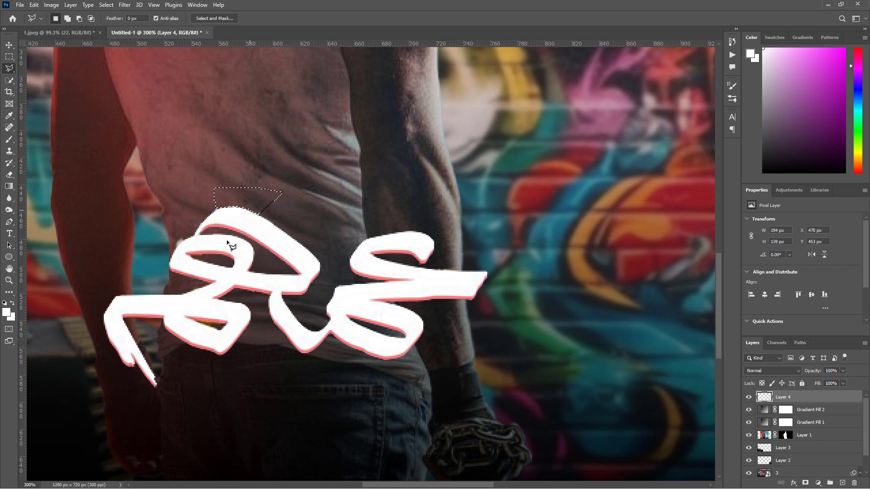
key(ctrl+d)
Trim the stray pixels outside the upper-left edge of the small loop and deselect
click(186, 240)
click(172, 252)
click(165, 211)
click(187, 210)
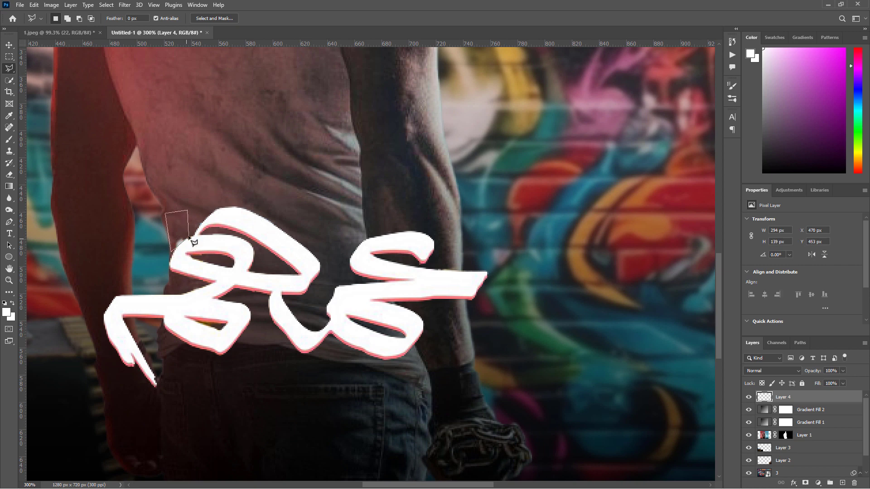
click(186, 239)
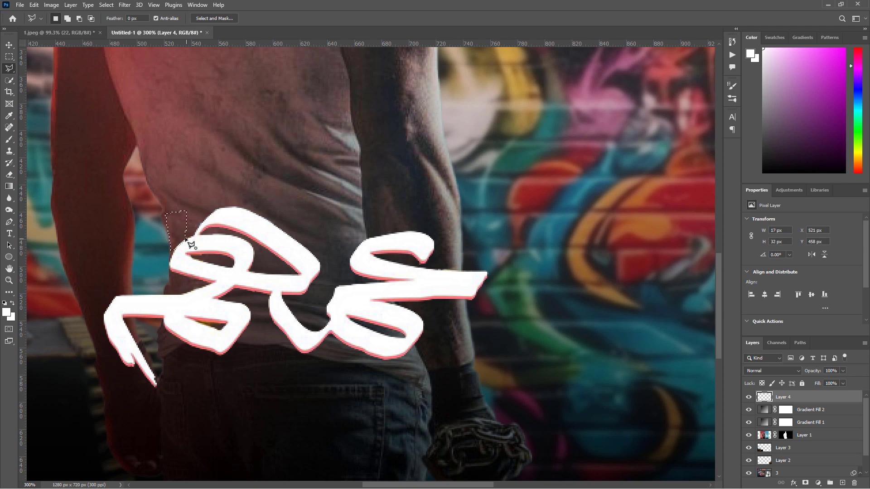
key(ctrl+d)
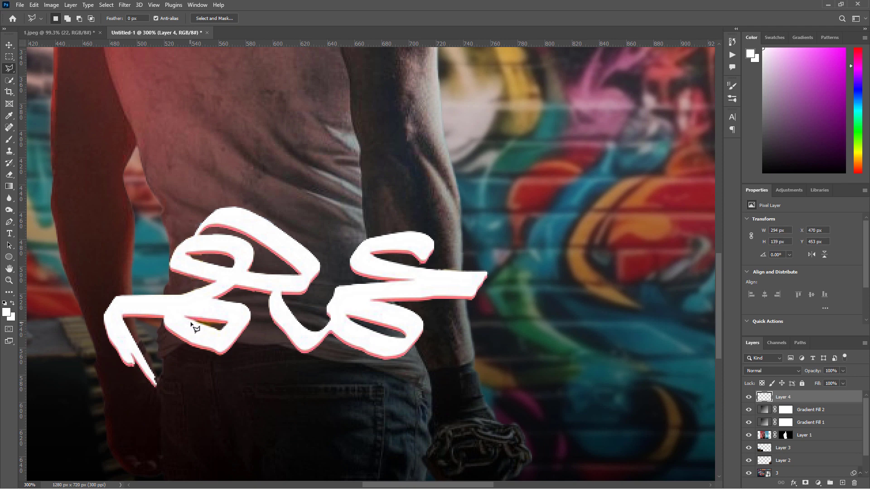
Delete the yellowish leftover inside the lower-left loop of the lettering and deselect
click(221, 324)
click(217, 331)
click(196, 321)
key(Delete)
key(ctrl+d)
key(ctrl+1)
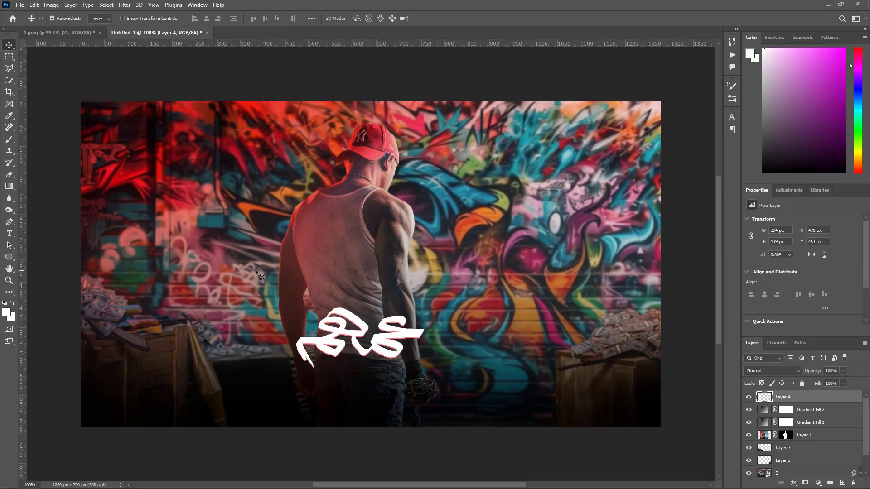